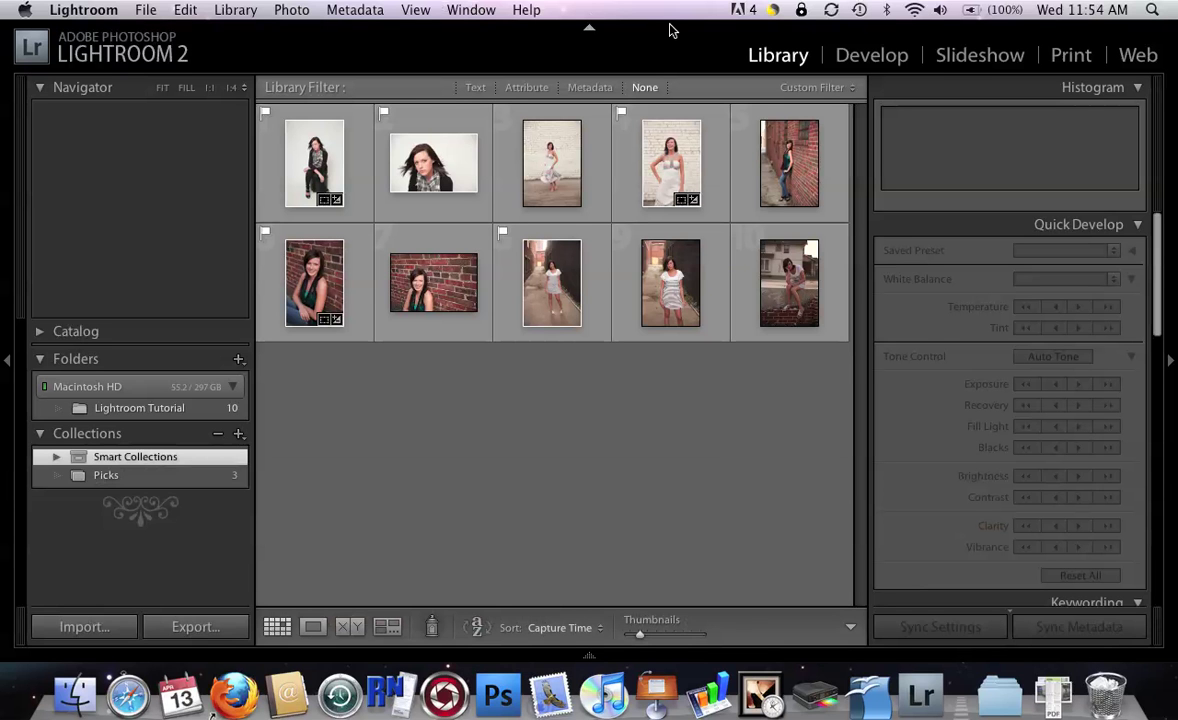
Create a new catalog named MWC LRTrn in the Lightroom Catalogs folder and dismiss the memory card import
{"action": "left_click", "coordinate": [146, 10]}
{"action": "mouse_move", "coordinate": [125, 14]}
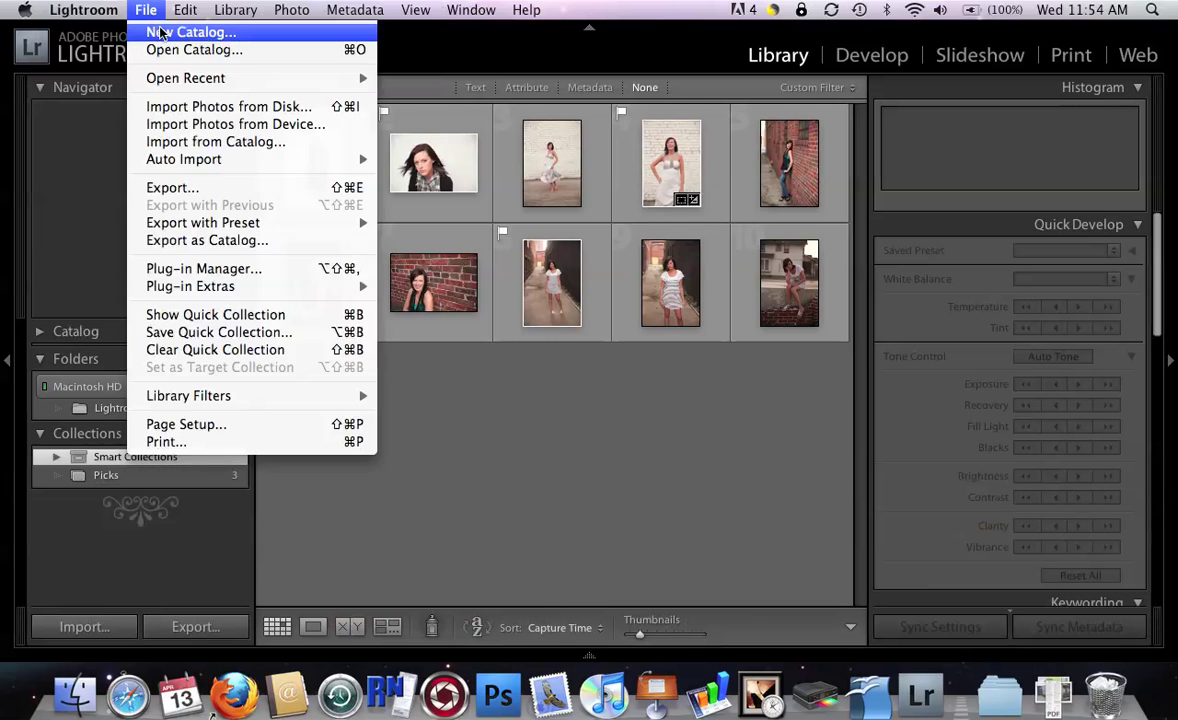
{"action": "left_click", "coordinate": [160, 33]}
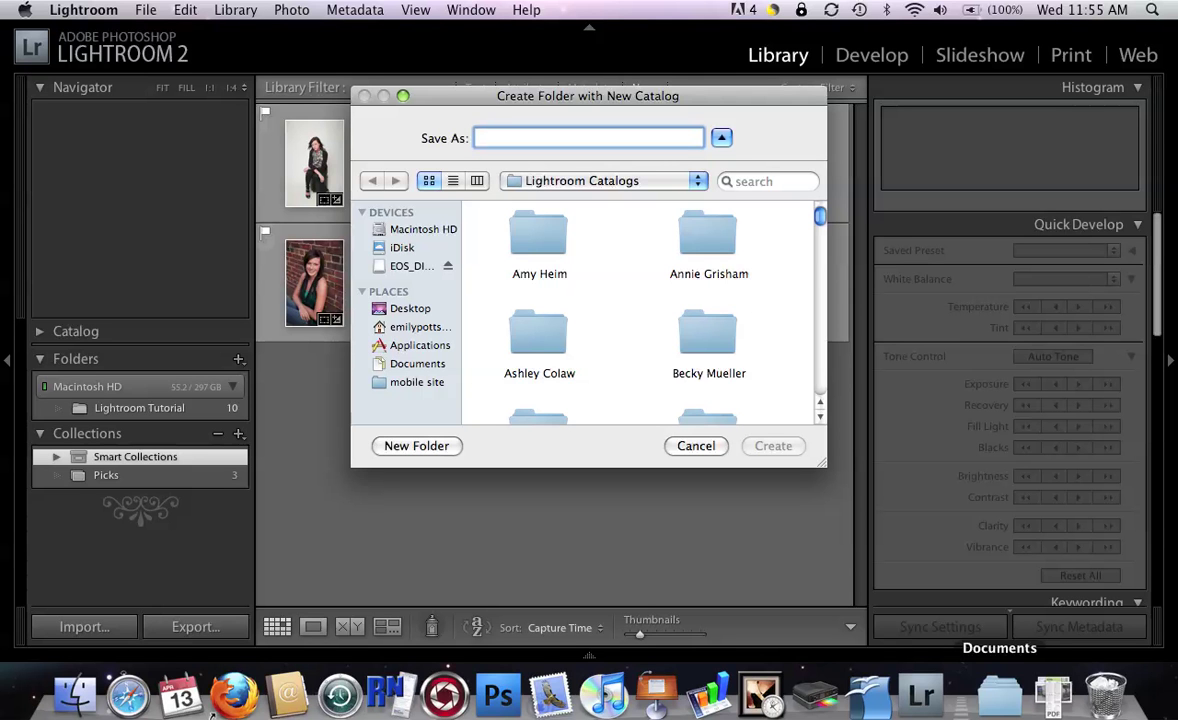
{"action": "type", "text": "MWC LRT"}
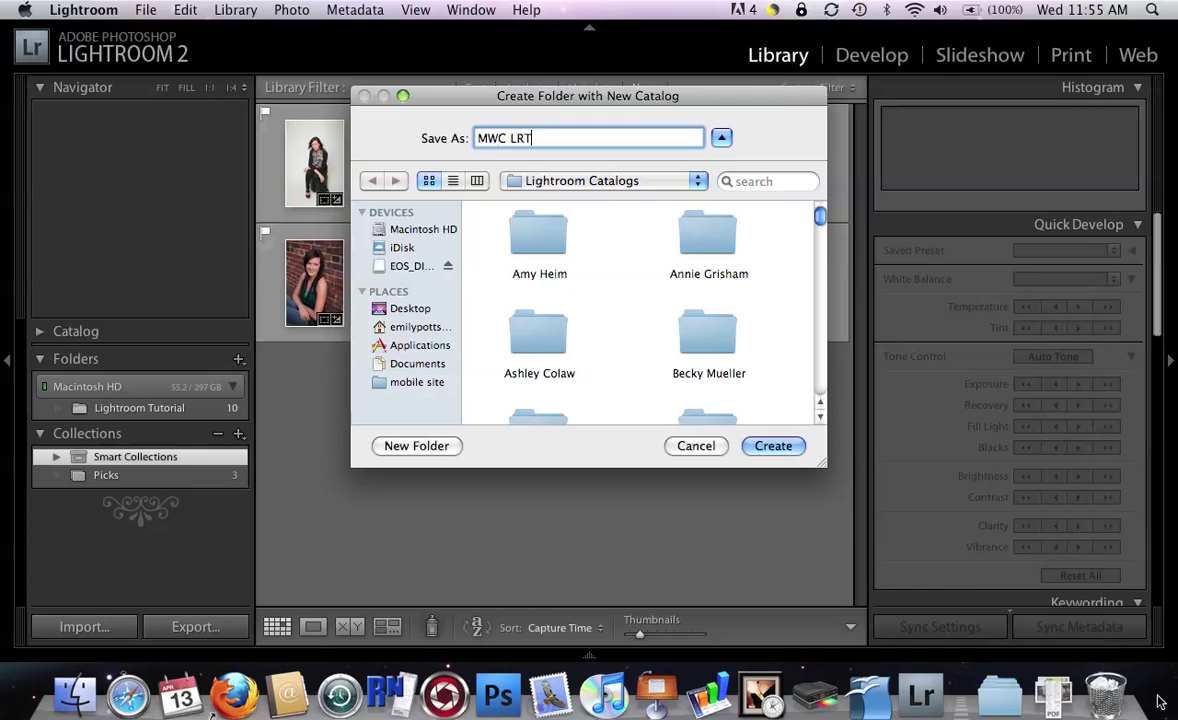
{"action": "left_click", "coordinate": [760, 447]}
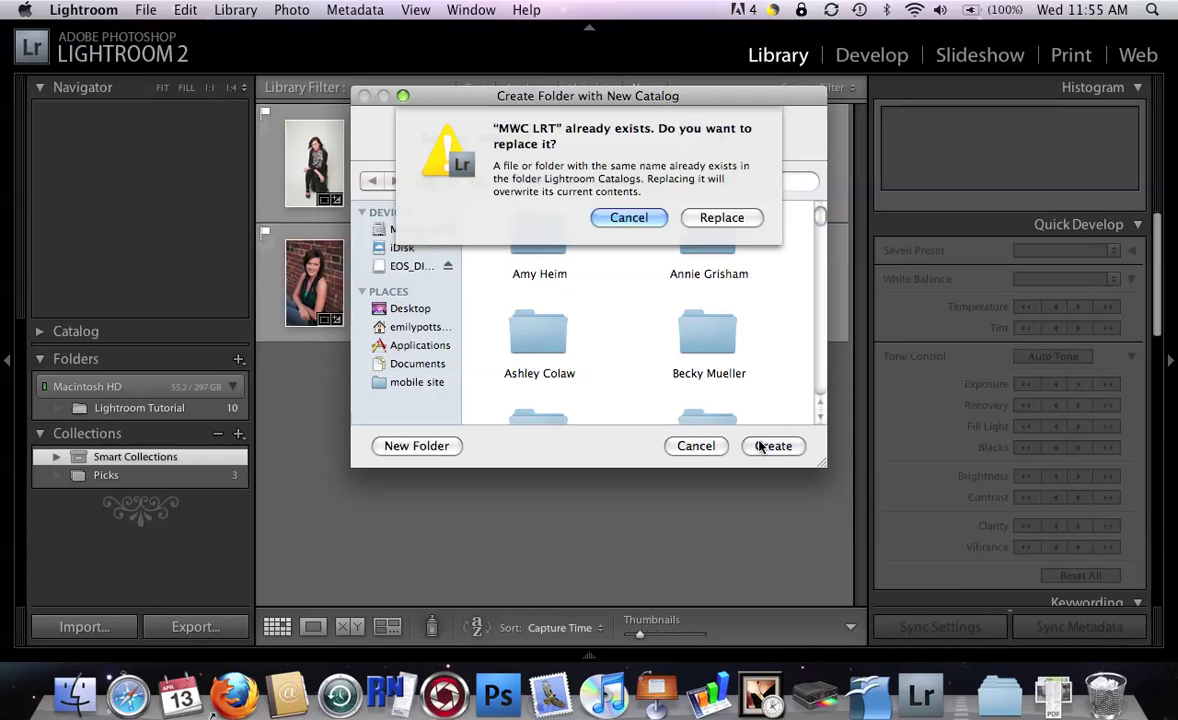
{"action": "left_click", "coordinate": [626, 217]}
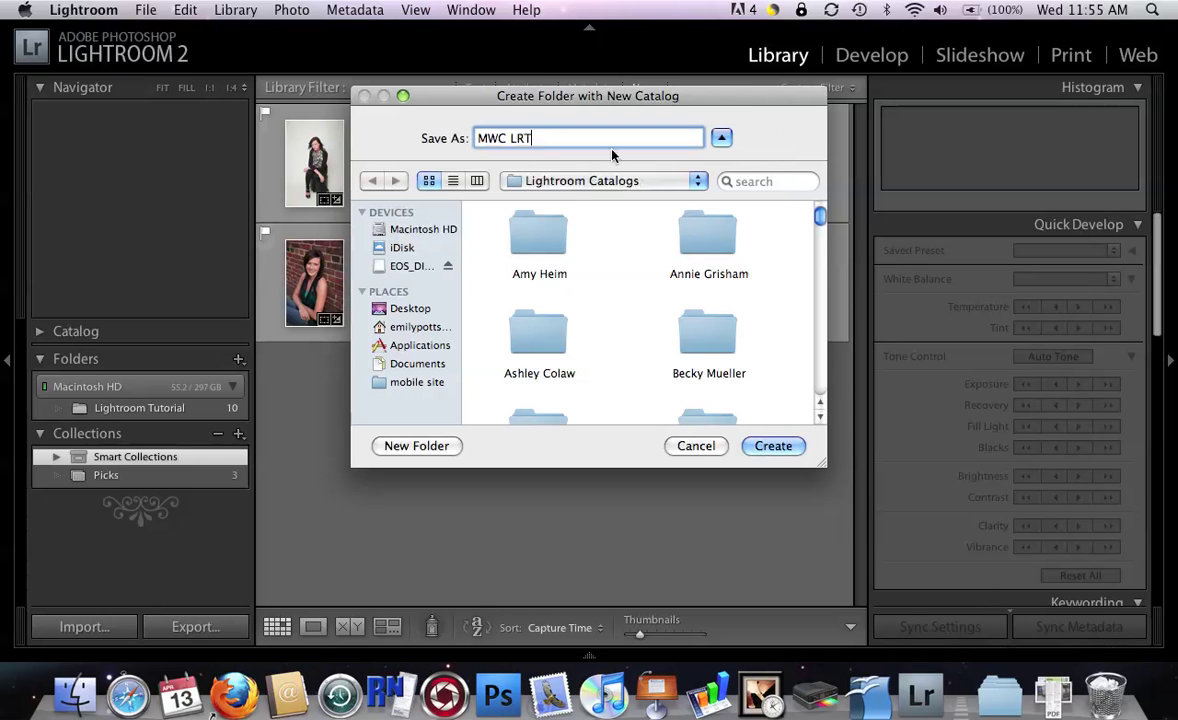
{"action": "type", "text": "rn"}
{"action": "left_click", "coordinate": [773, 446]}
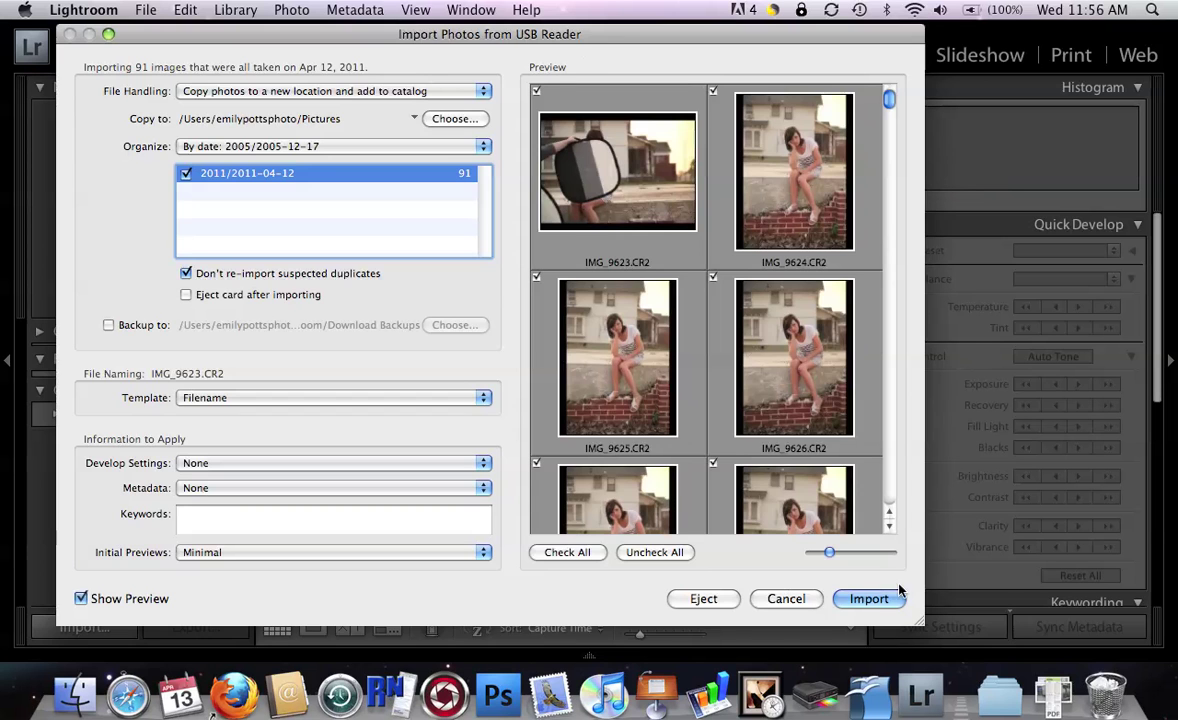
{"action": "left_click", "coordinate": [815, 599]}
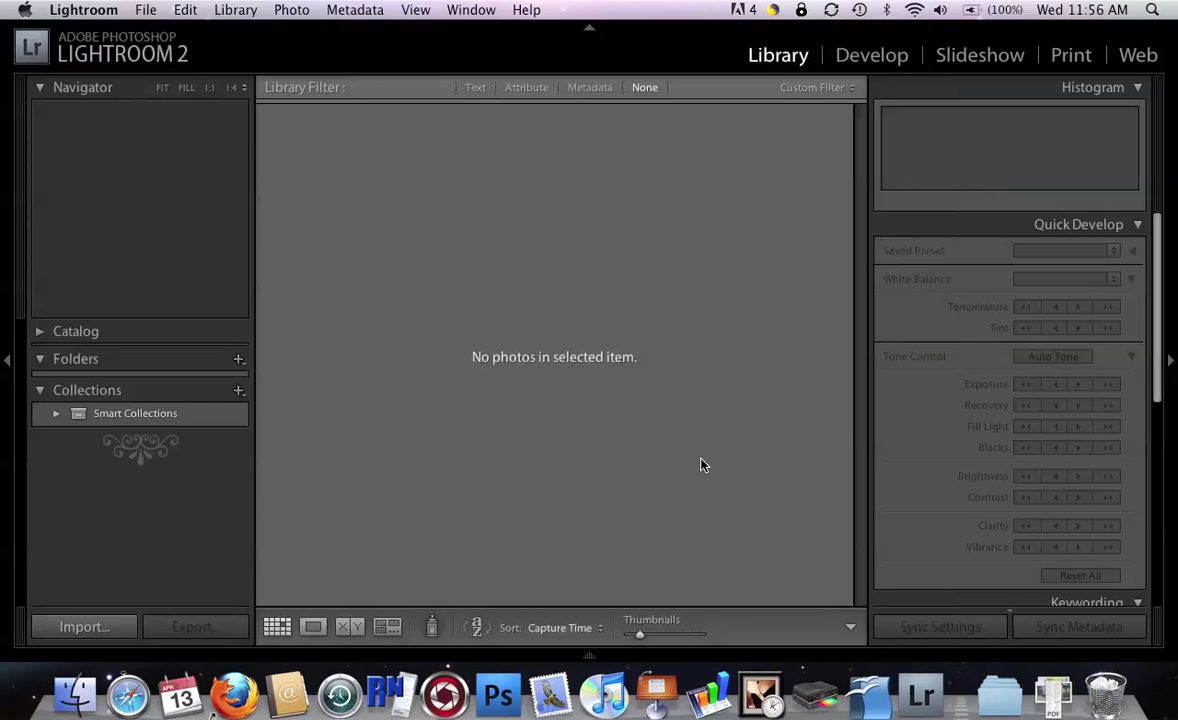
Import the photos IMG_9414.CR2 through IMG_9628.CR2 from the Lightroom Tutorial folder on disk into the catalog without moving them
{"action": "left_click", "coordinate": [150, 9]}
{"action": "left_click", "coordinate": [197, 106]}
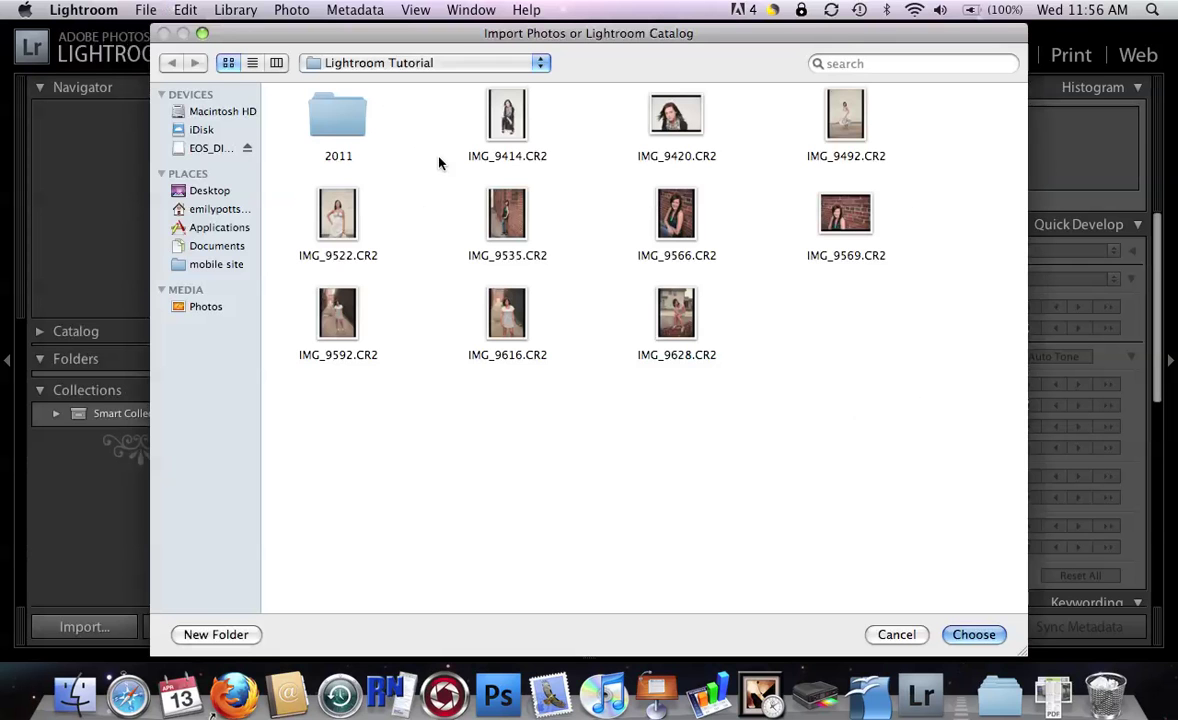
{"action": "left_click", "coordinate": [505, 128]}
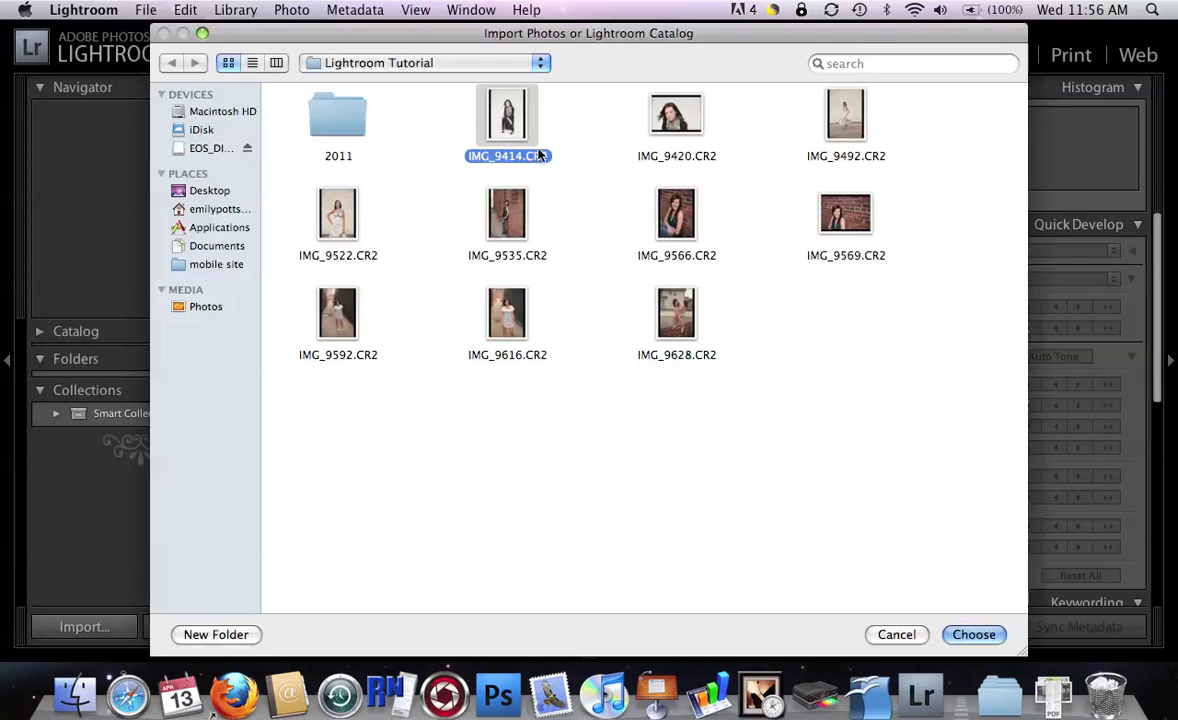
{"action": "left_click", "coordinate": [668, 316], "text": "shift"}
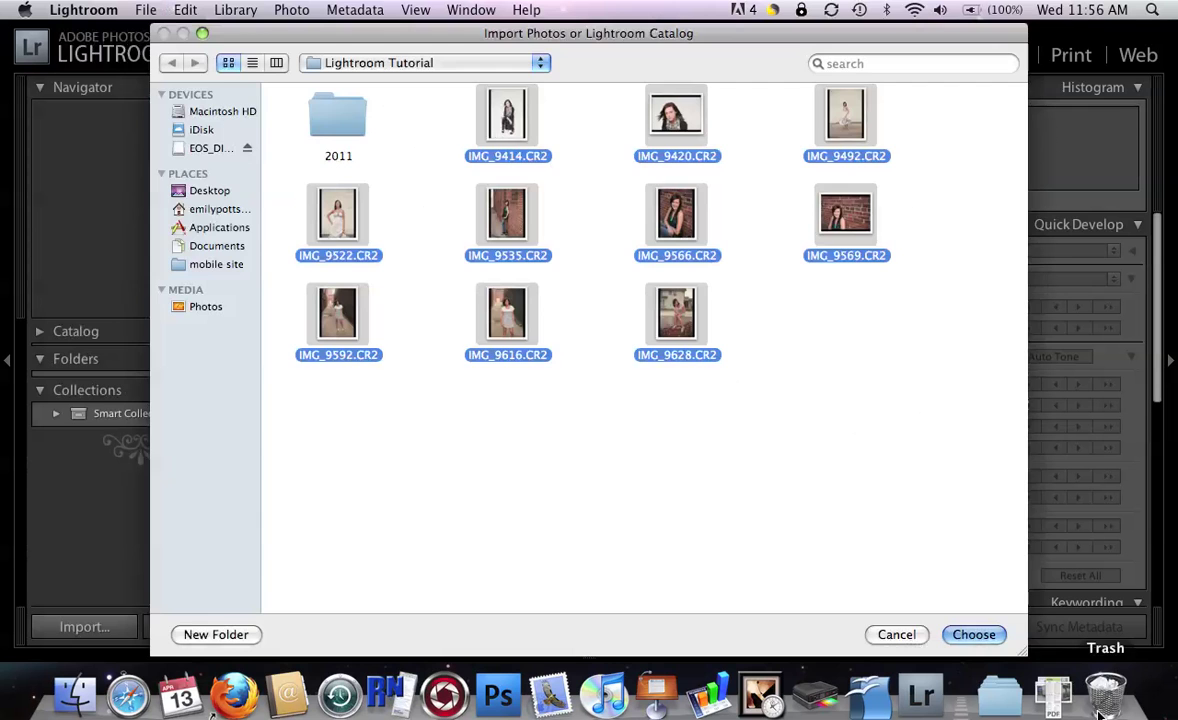
{"action": "left_click", "coordinate": [965, 637]}
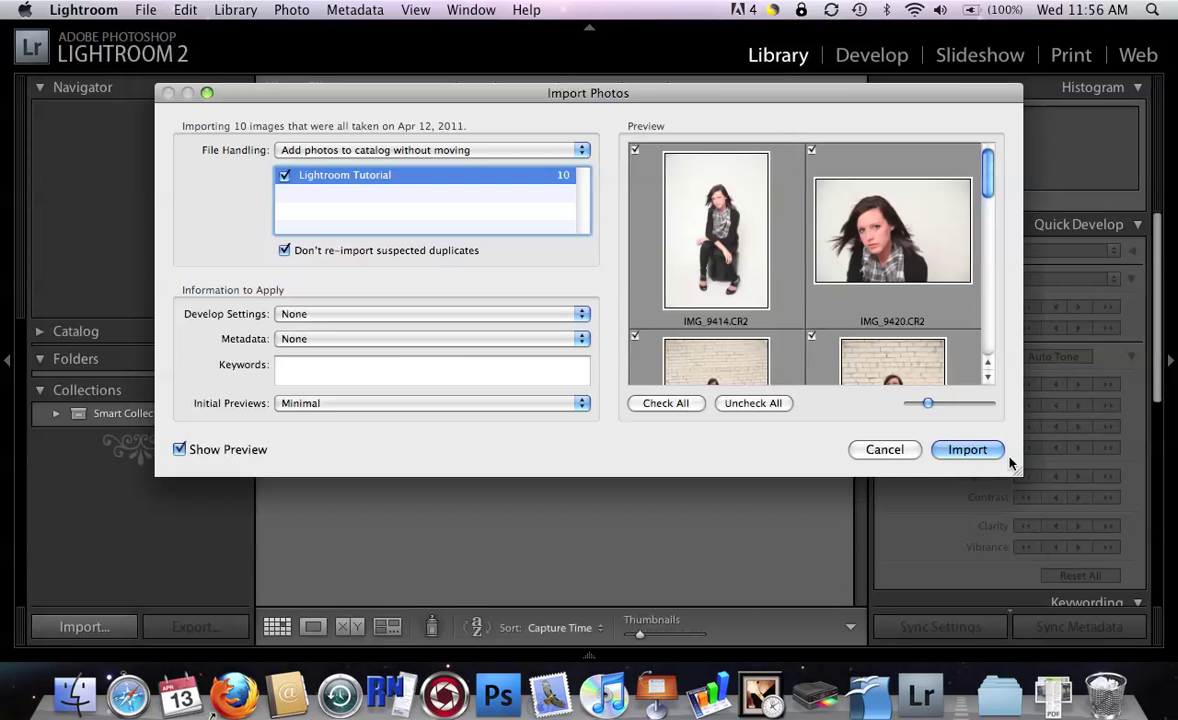
{"action": "left_click", "coordinate": [962, 452]}
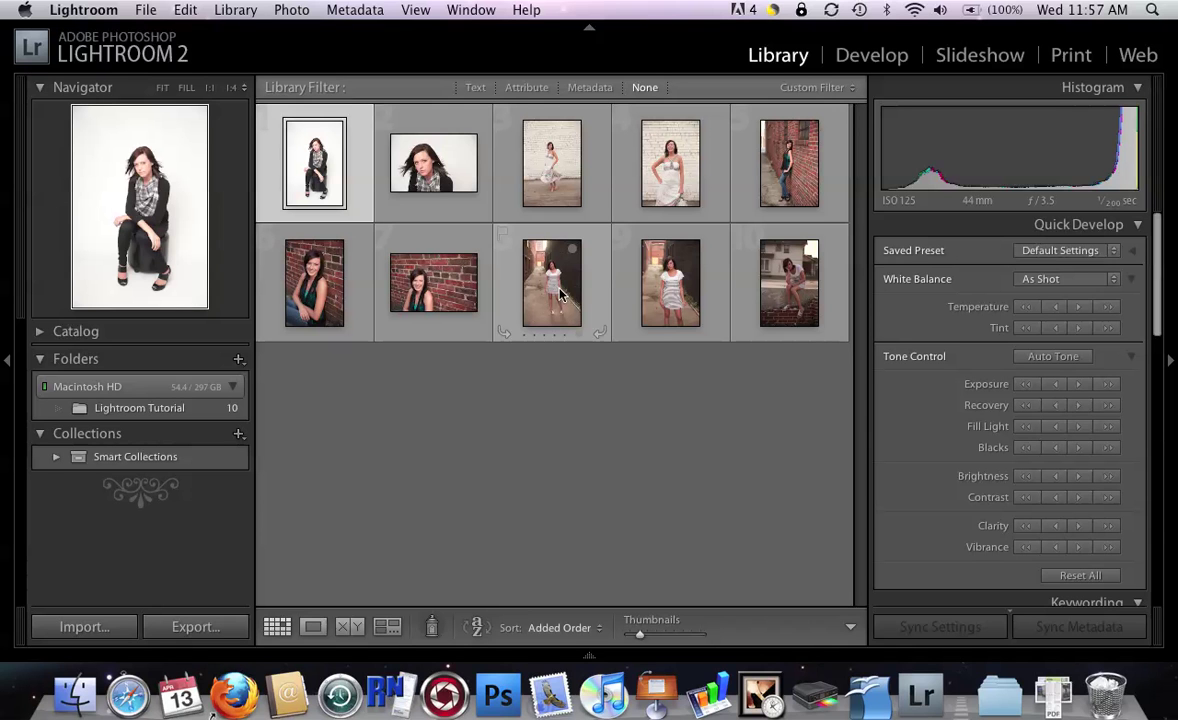
Examine the first imported photos one by one in enlarged Loupe view, starting with IMG_9414.CR2
{"action": "double_click", "coordinate": [312, 185]}
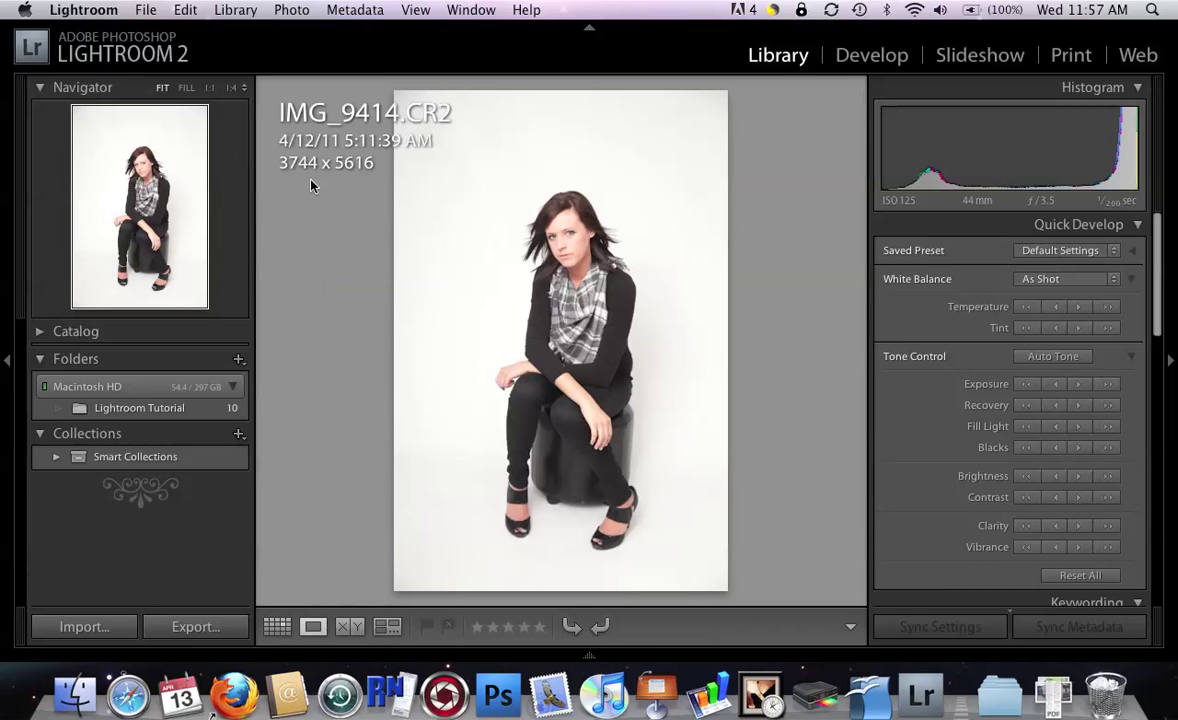
{"action": "left_click", "coordinate": [277, 626]}
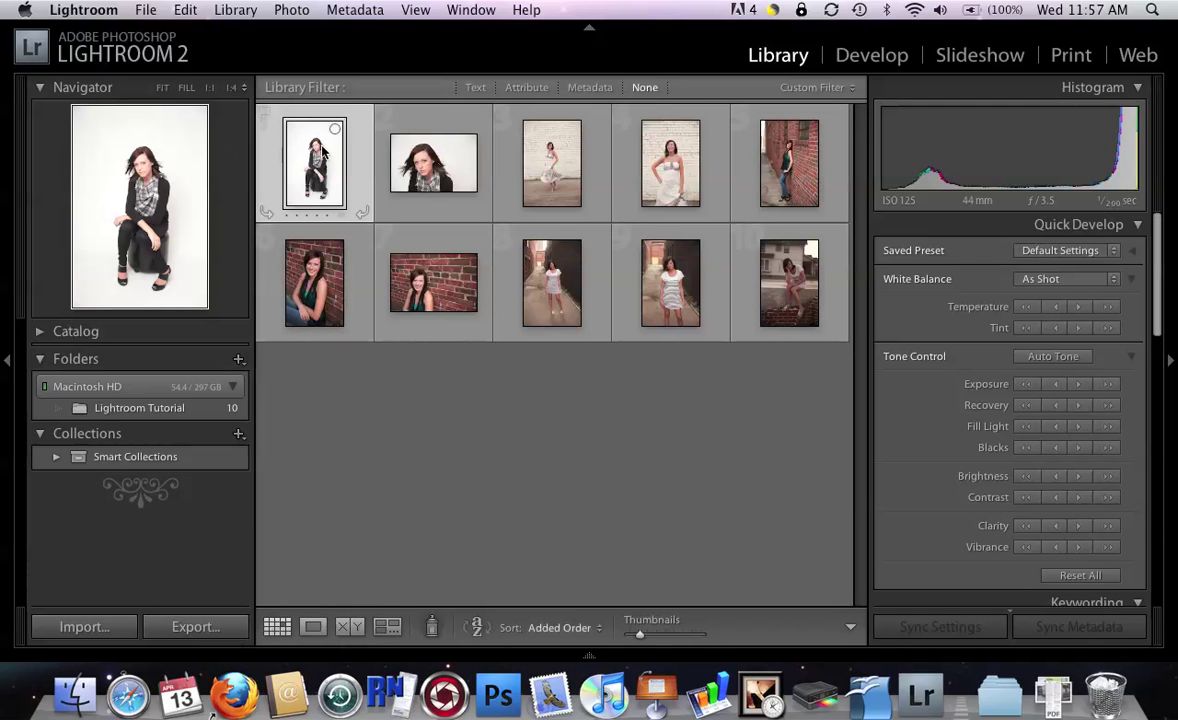
{"action": "key", "text": "e"}
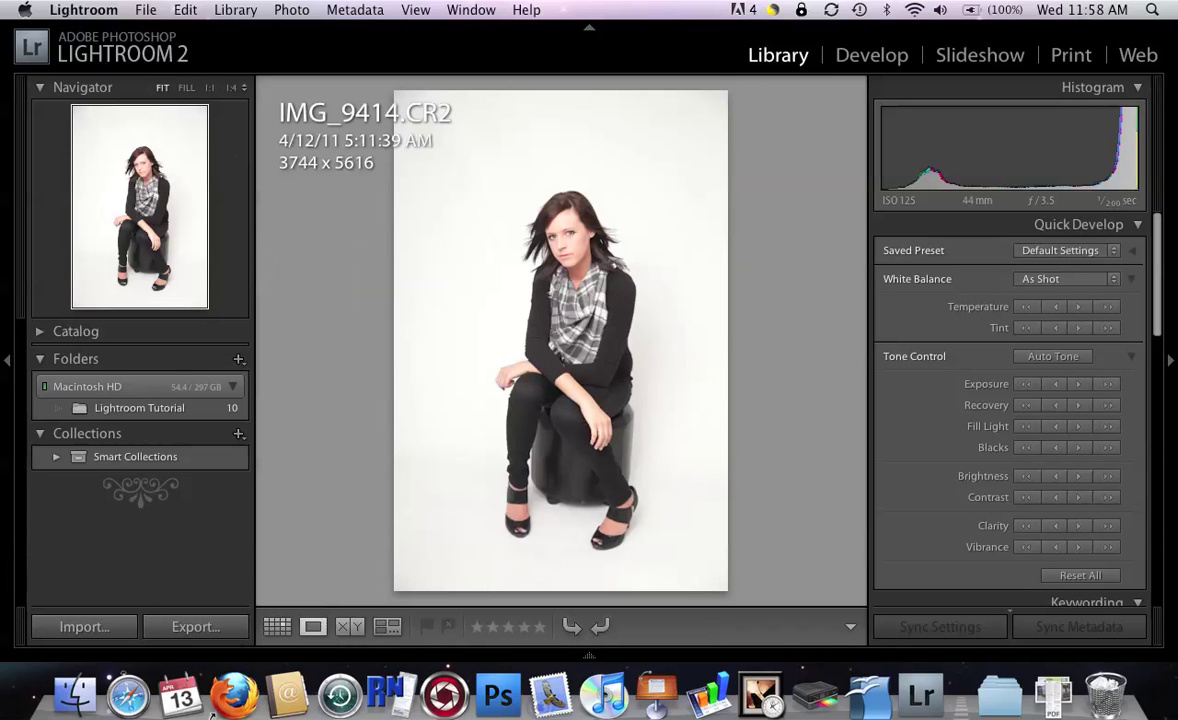
{"action": "key", "text": "Right"}
{"action": "key", "text": "Left"}
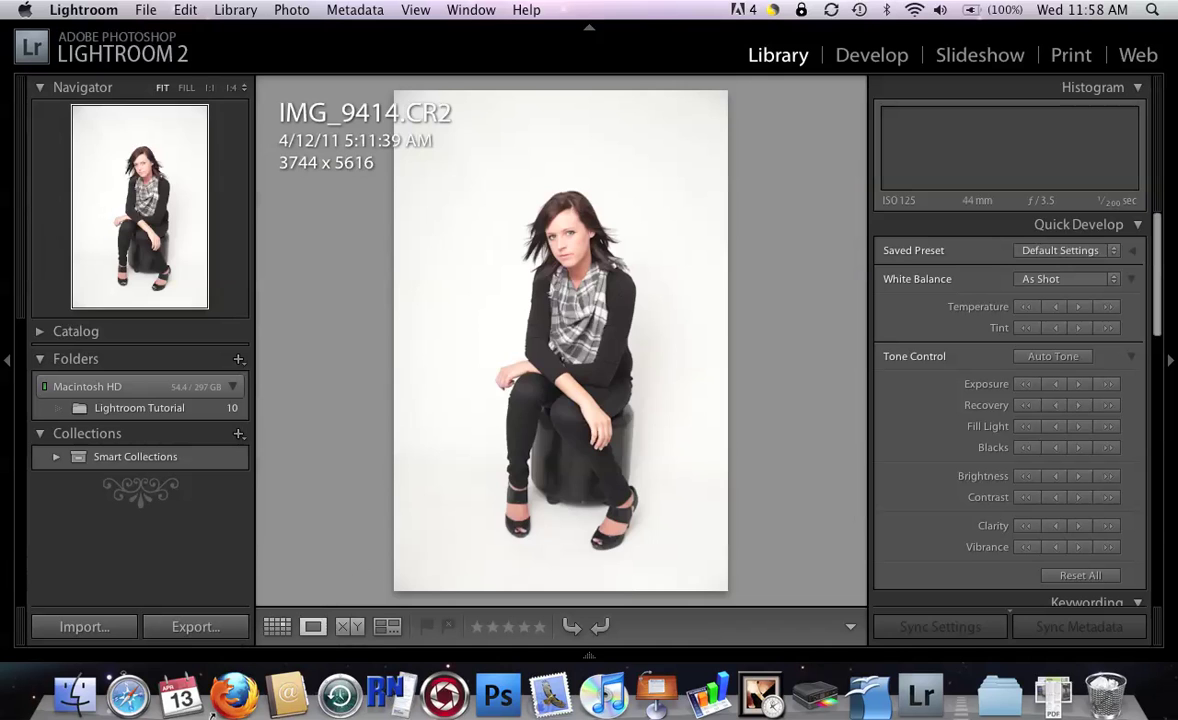
{"action": "key", "text": "Right"}
{"action": "key", "text": "Right"}
{"action": "key", "text": "Left"}
{"action": "key", "text": "Left"}
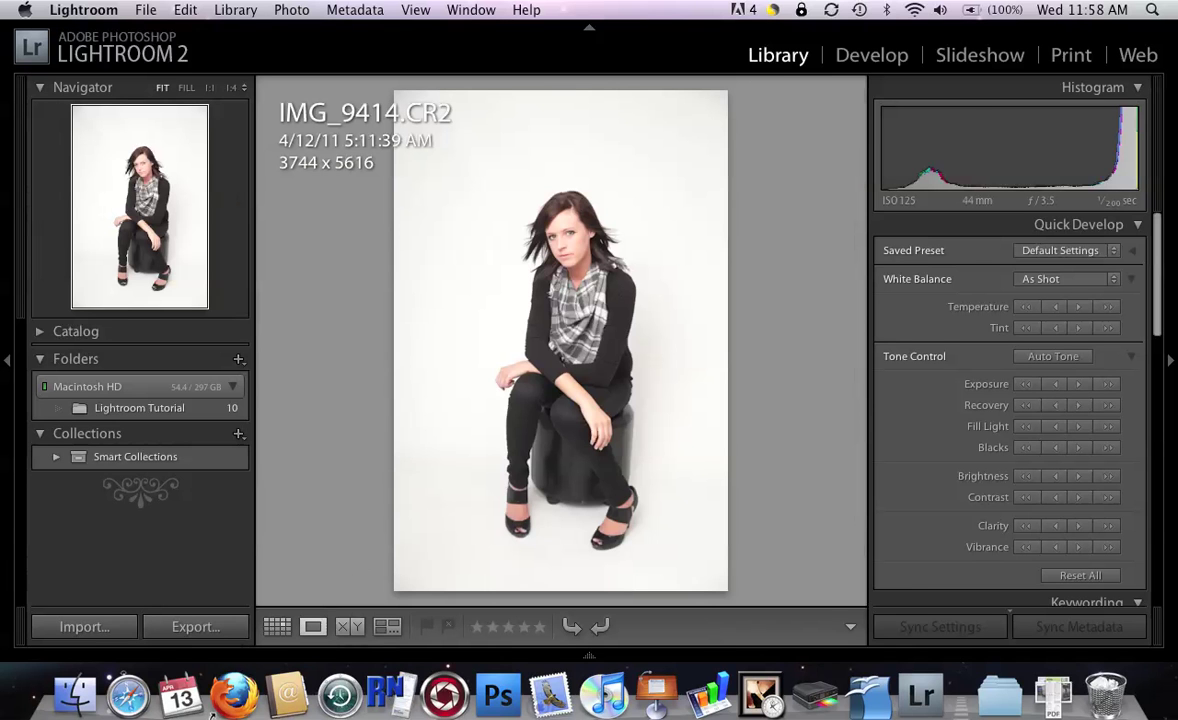
Flag IMG_9414.CR2 and IMG_9420.CR2 as picks
{"action": "key", "text": "p"}
{"action": "key", "text": "p"}
{"action": "key", "text": "Right"}
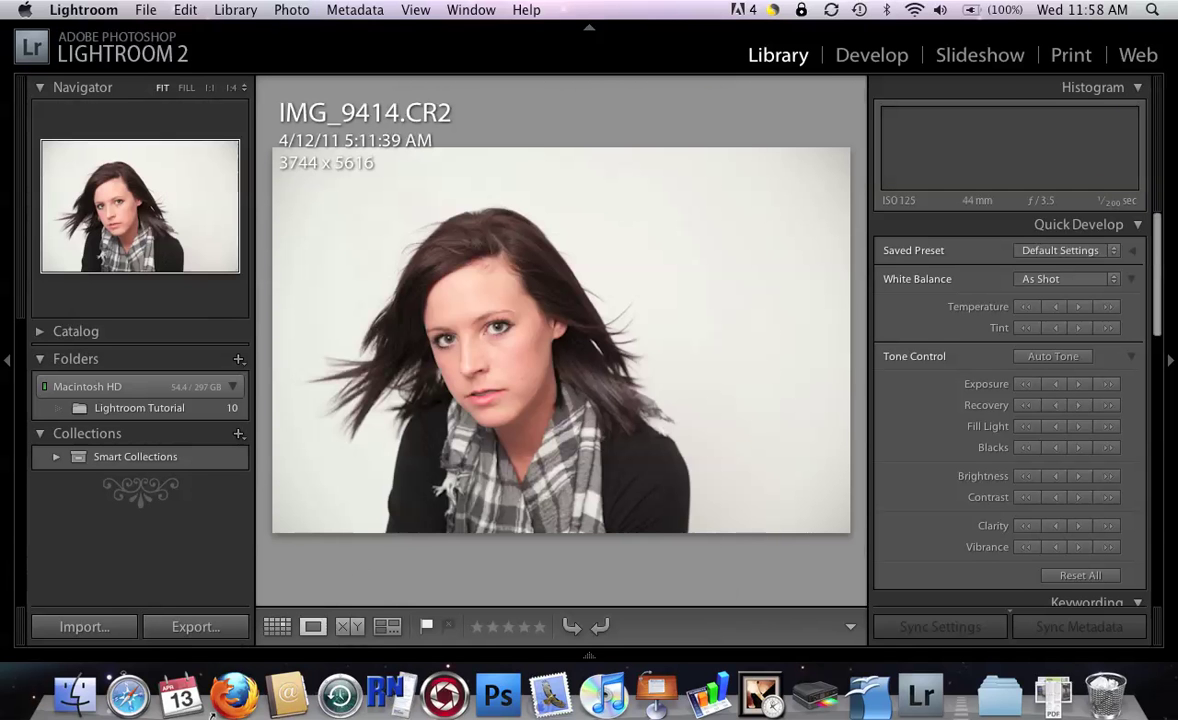
{"action": "key", "text": "p"}
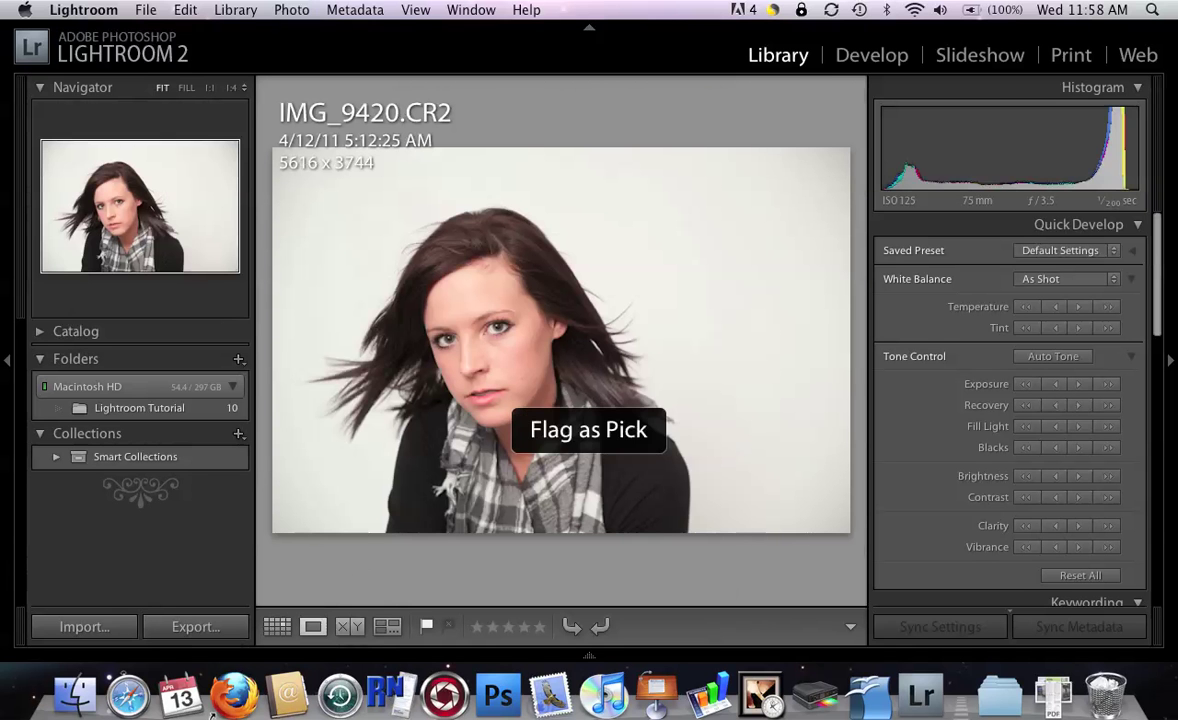
Flag IMG_9522.CR2, IMG_9535.CR2, IMG_9566.CR2 and IMG_9592.CR2 as picks, skipping the photos in between
{"action": "key", "text": "Right"}
{"action": "key", "text": "Right"}
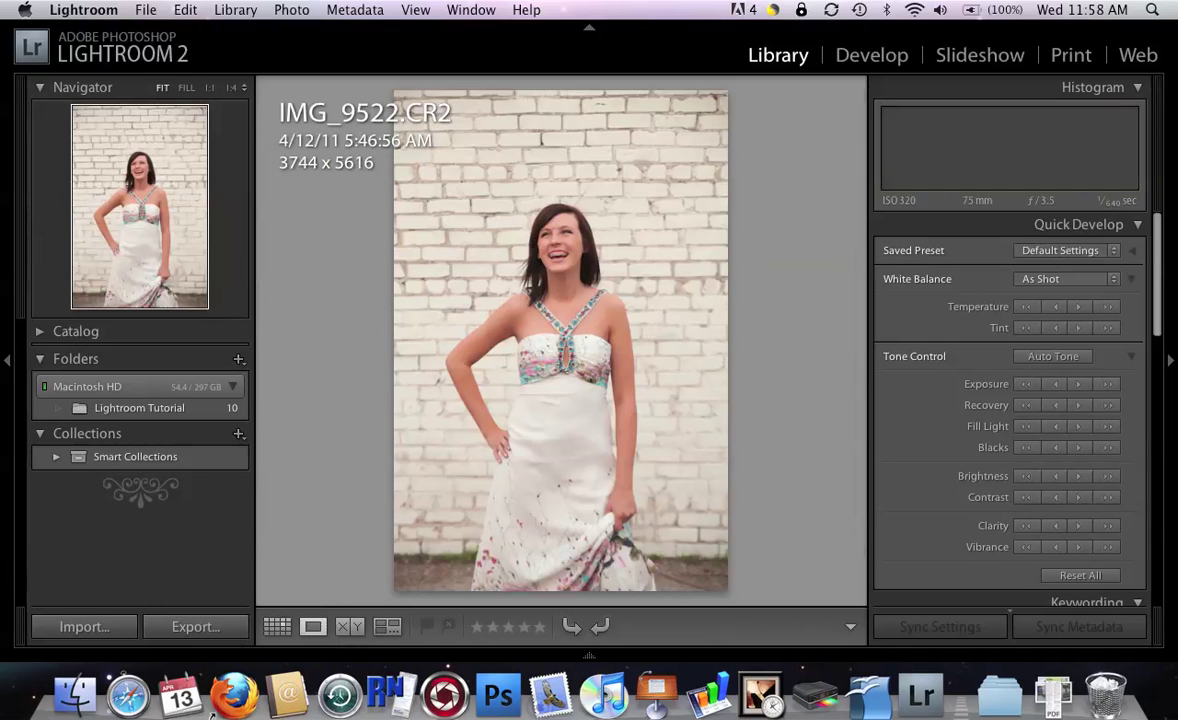
{"action": "key", "text": "p"}
{"action": "key", "text": "Right"}
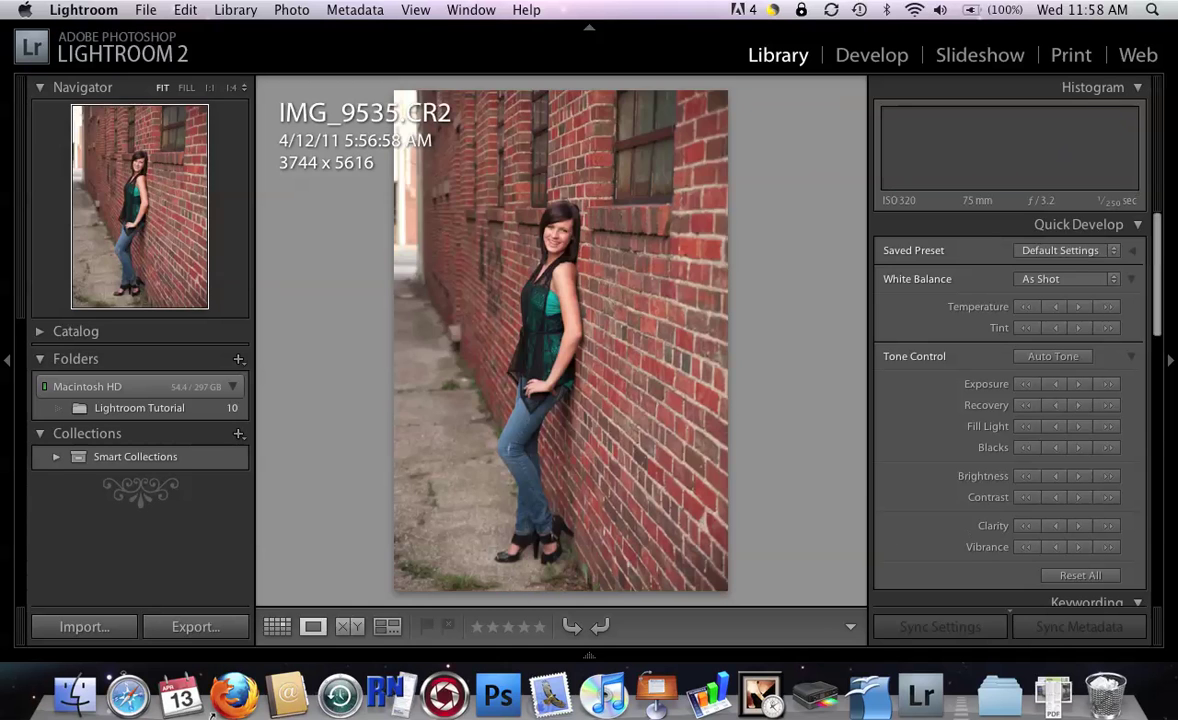
{"action": "key", "text": "p"}
{"action": "key", "text": "Right"}
{"action": "key", "text": "p"}
{"action": "key", "text": "Right"}
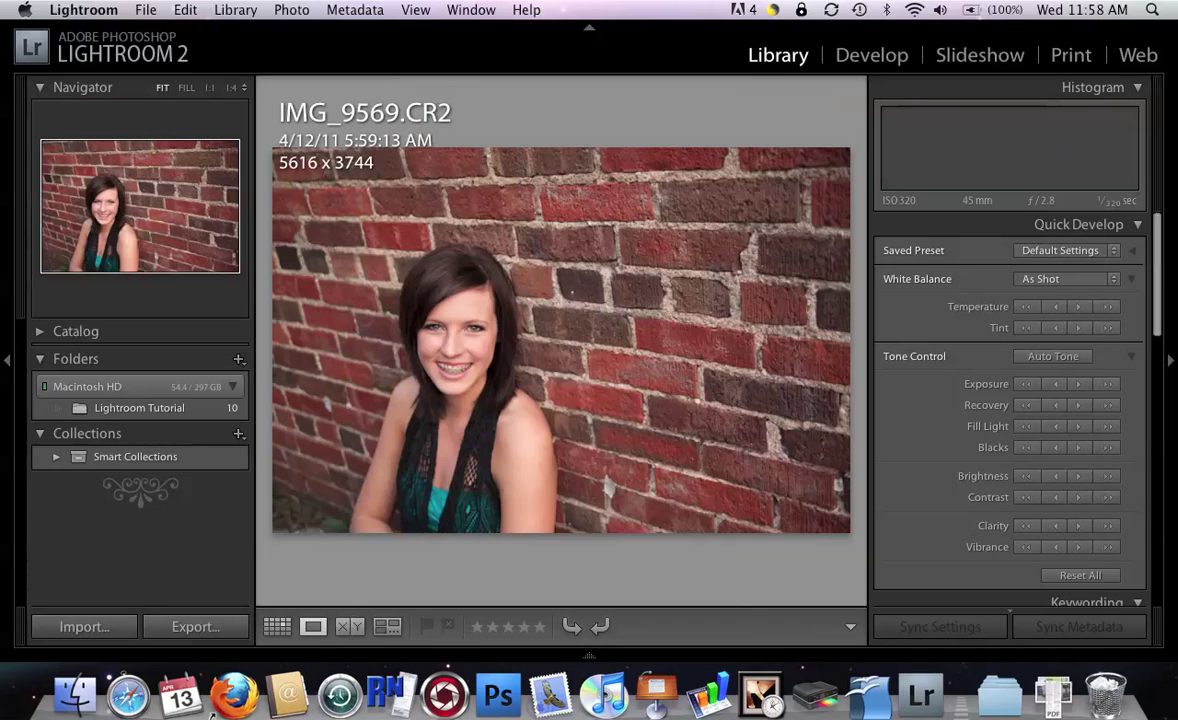
{"action": "key", "text": "Right"}
{"action": "key", "text": "p"}
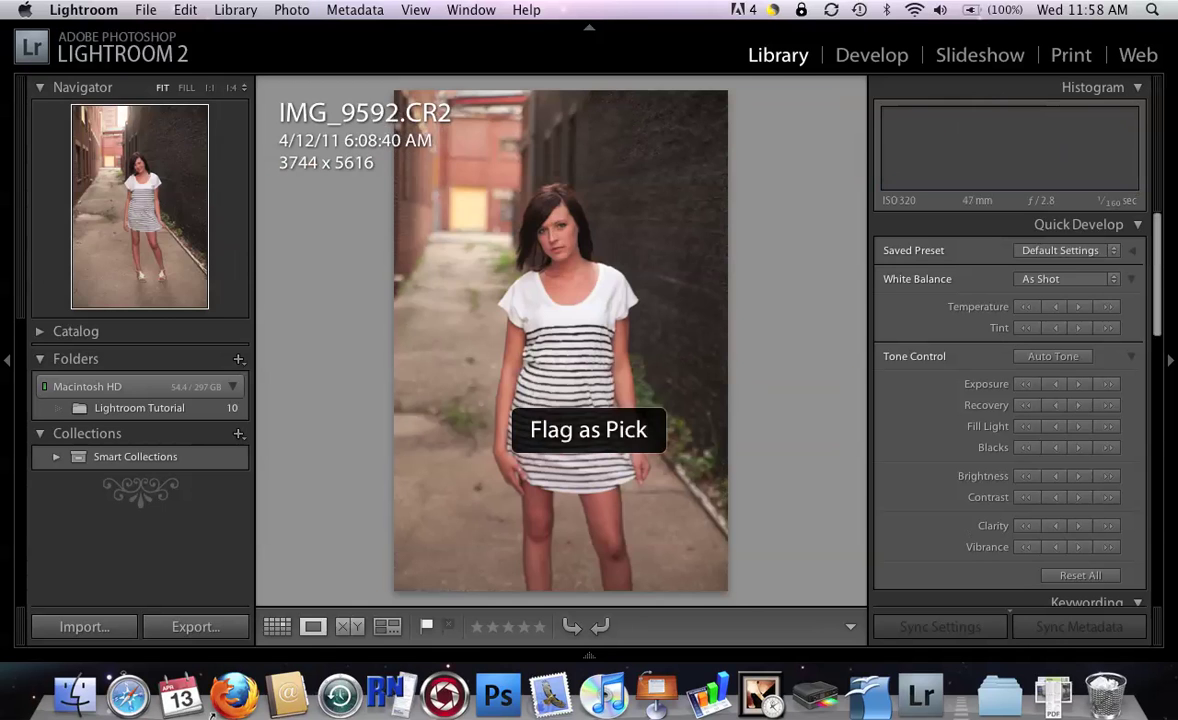
Return to the thumbnail grid and select all flagged photos
{"action": "key", "text": "Right"}
{"action": "key", "text": "Right"}
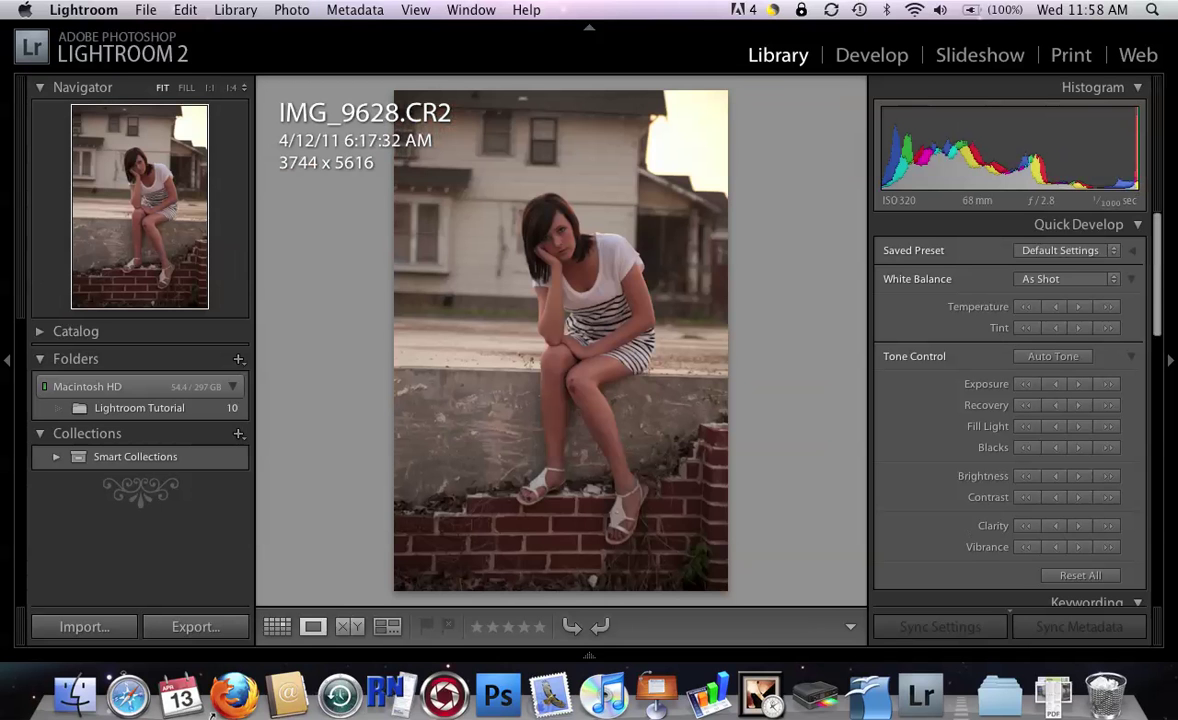
{"action": "key", "text": "Left"}
{"action": "key", "text": "Left"}
{"action": "key", "text": "Left"}
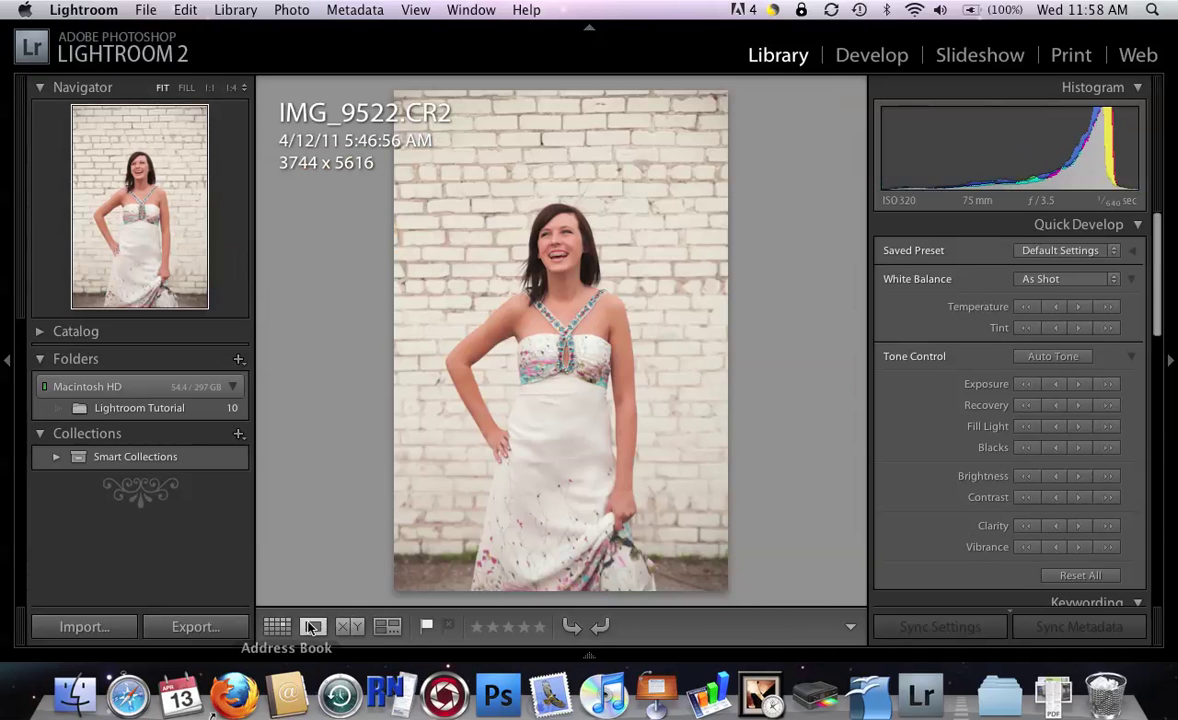
{"action": "left_click", "coordinate": [280, 626]}
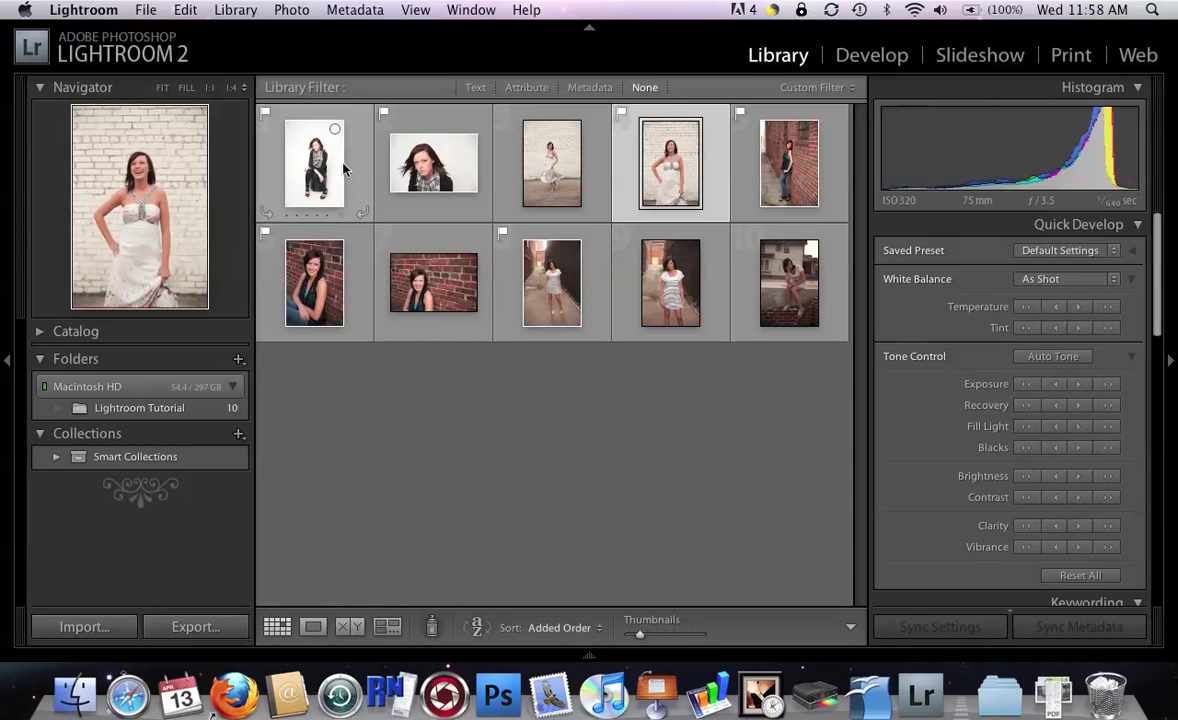
{"action": "left_click", "coordinate": [180, 10]}
{"action": "left_click", "coordinate": [258, 258]}
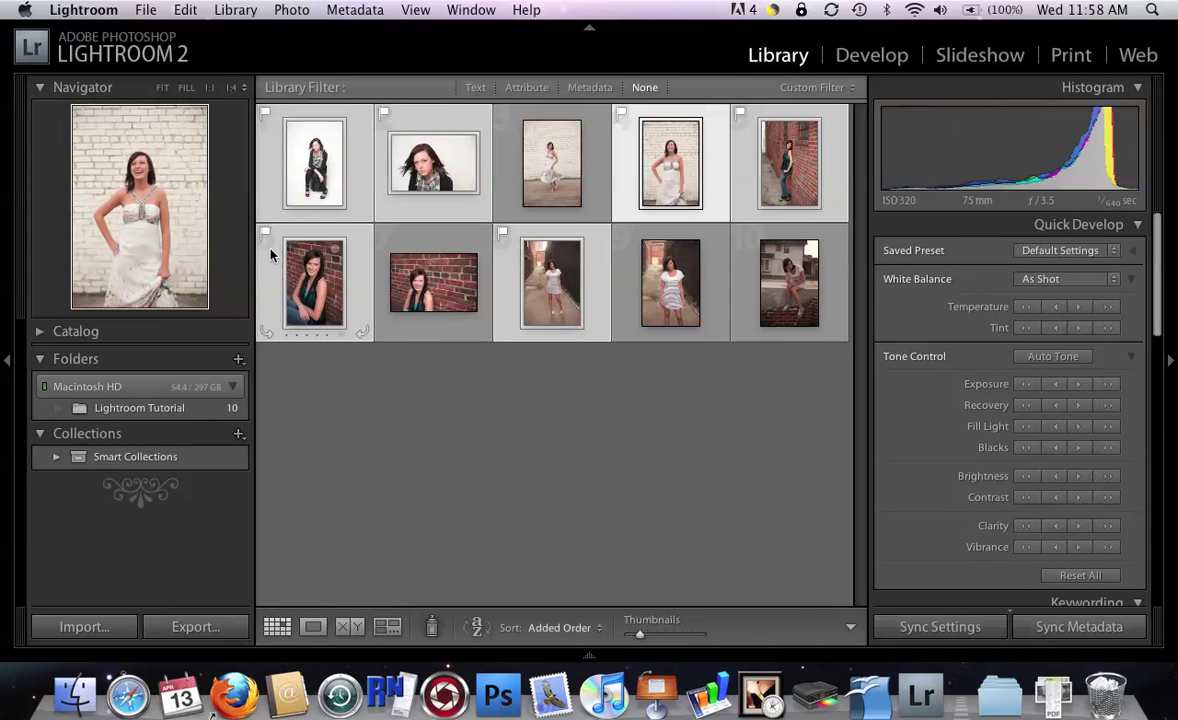
Create a collection named "picks" outside any set that includes the selected photos, without virtual copies
{"action": "left_click", "coordinate": [256, 10]}
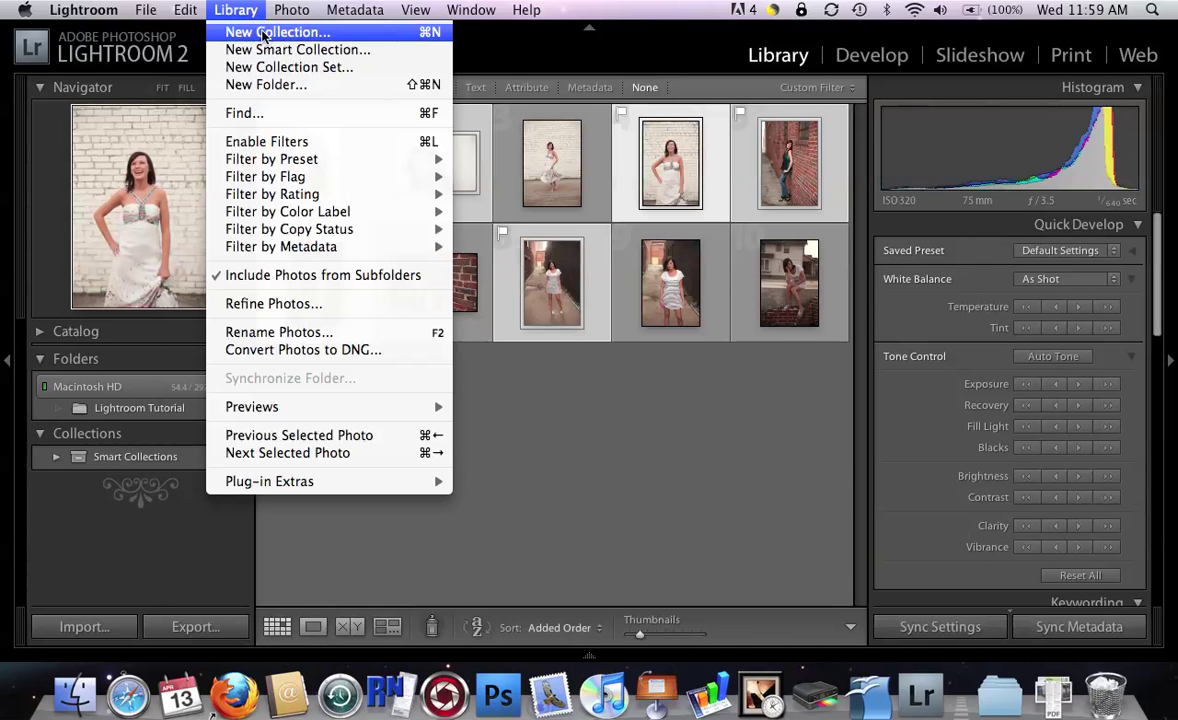
{"action": "left_click", "coordinate": [265, 33]}
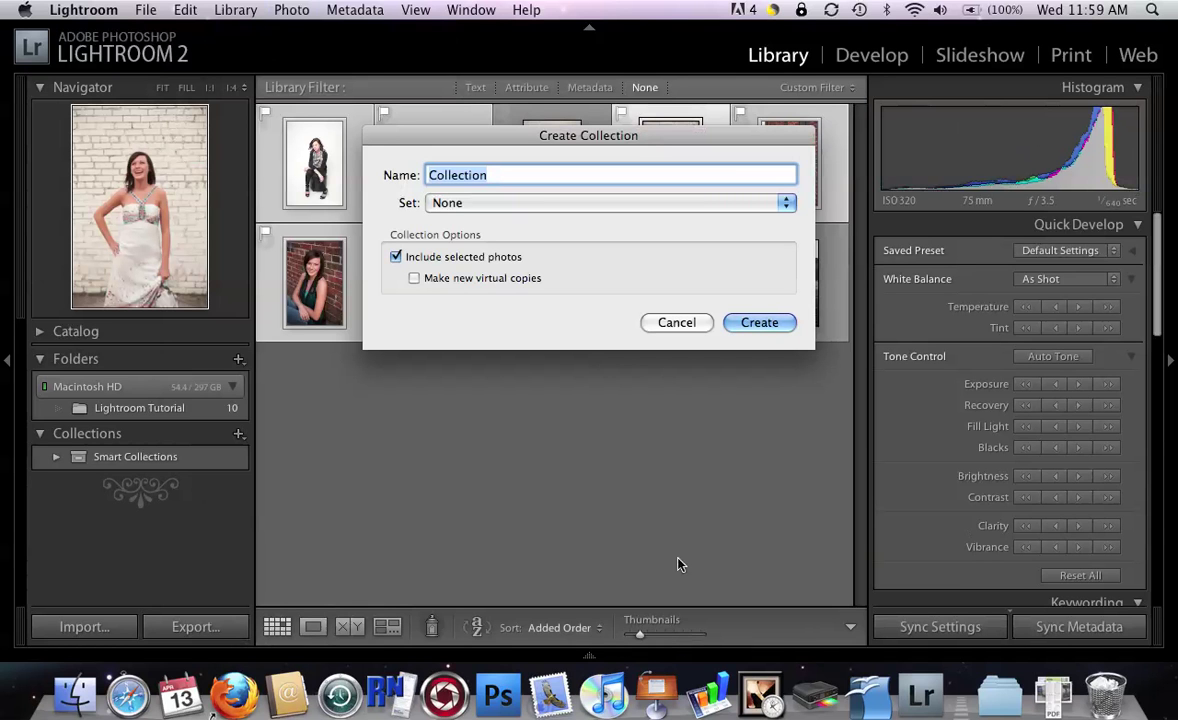
{"action": "type", "text": "picks"}
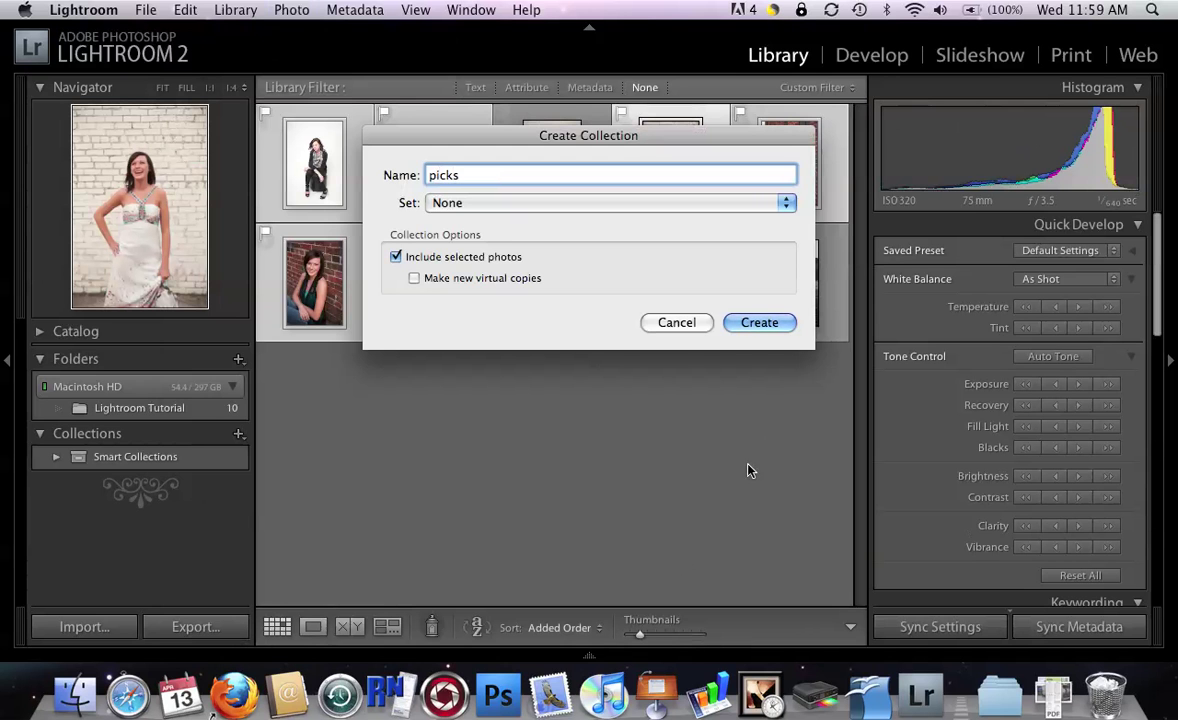
{"action": "left_click", "coordinate": [759, 322]}
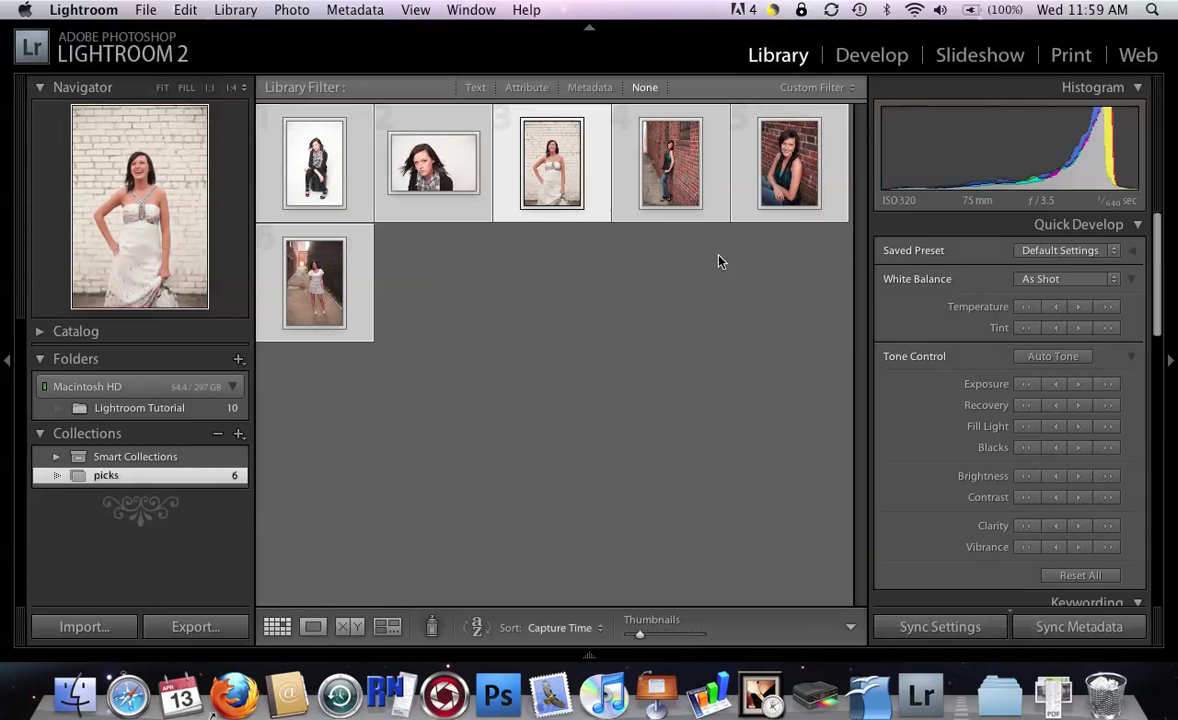
Review the photos in the picks collection one by one in enlarged view, starting with IMG_9414.CR2
{"action": "double_click", "coordinate": [316, 158]}
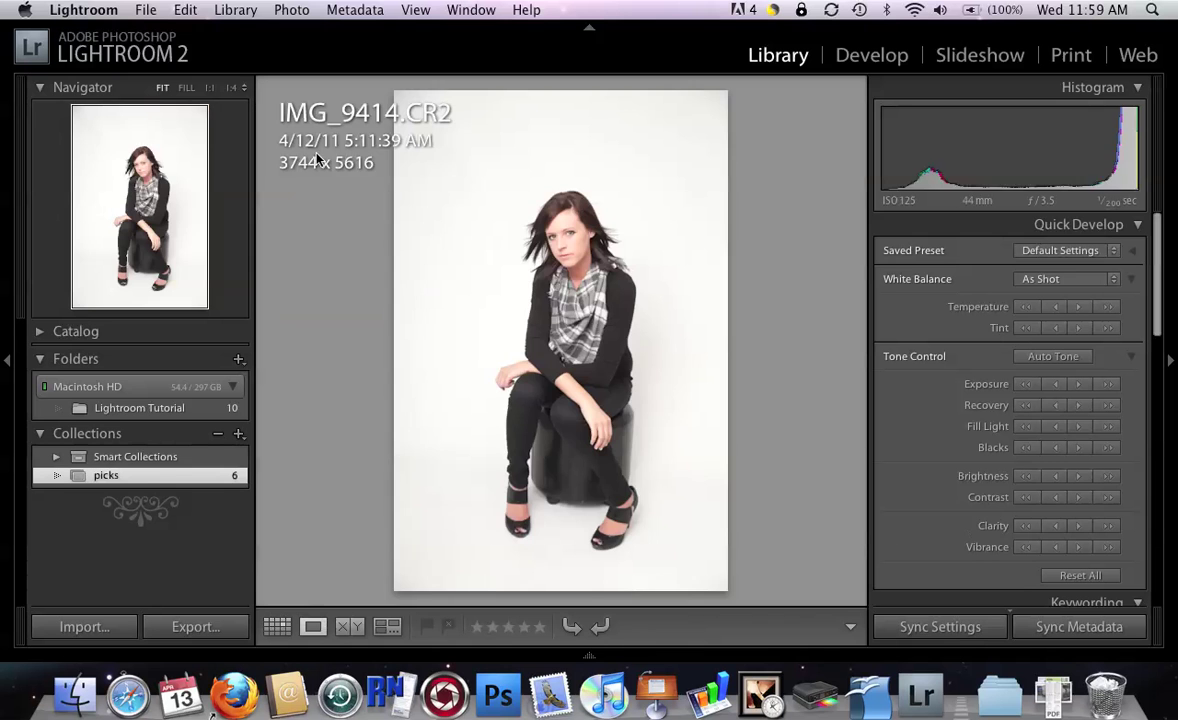
{"action": "key", "text": "Right"}
{"action": "key", "text": "Right"}
{"action": "key", "text": "Right"}
{"action": "key", "text": "Right"}
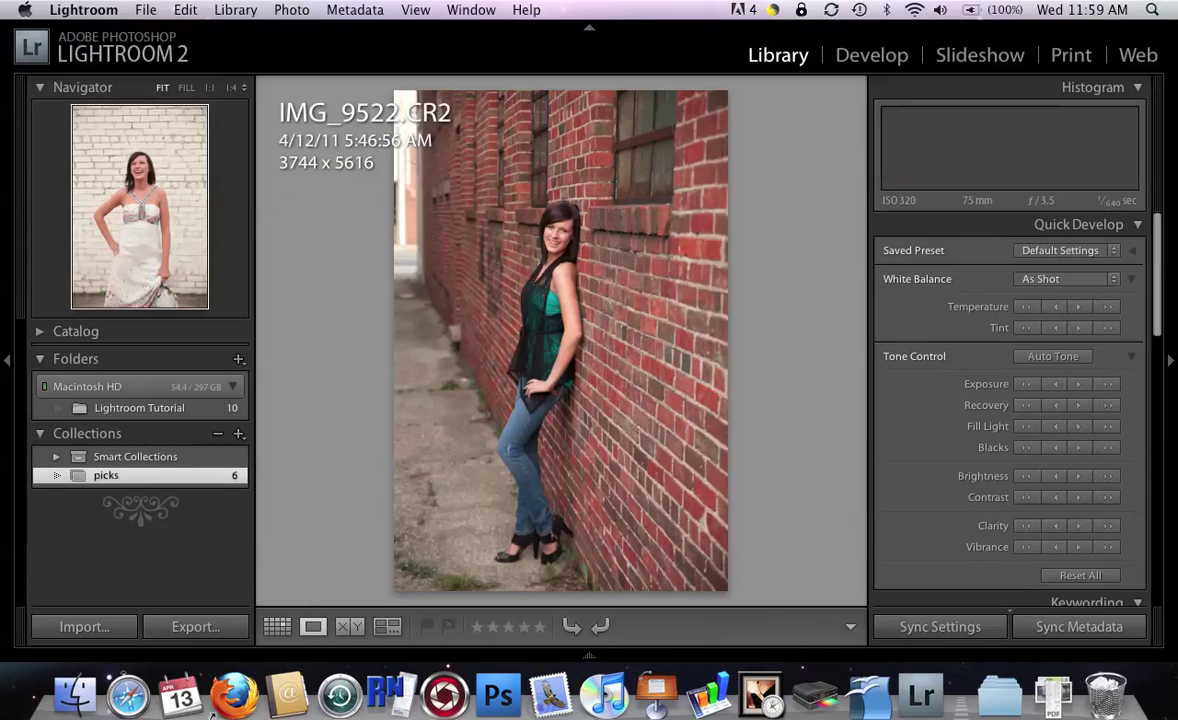
{"action": "key", "text": "Right"}
{"action": "key", "text": "Right"}
{"action": "key", "text": "Right"}
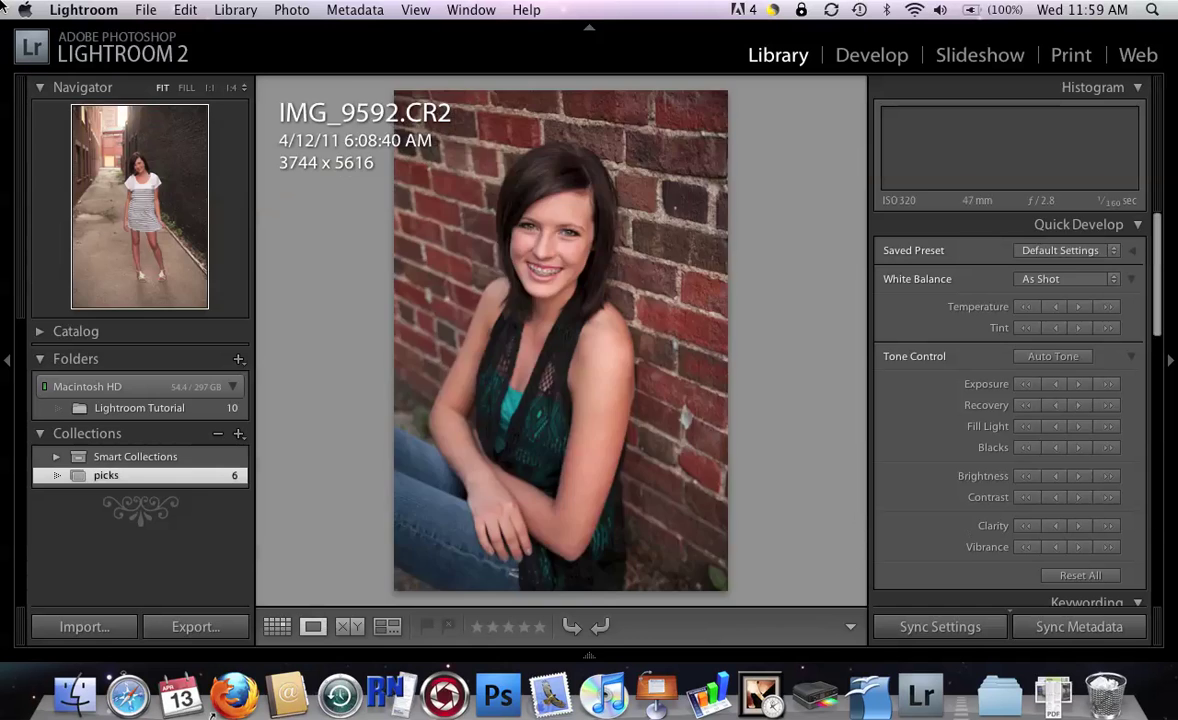
{"action": "key", "text": "Right"}
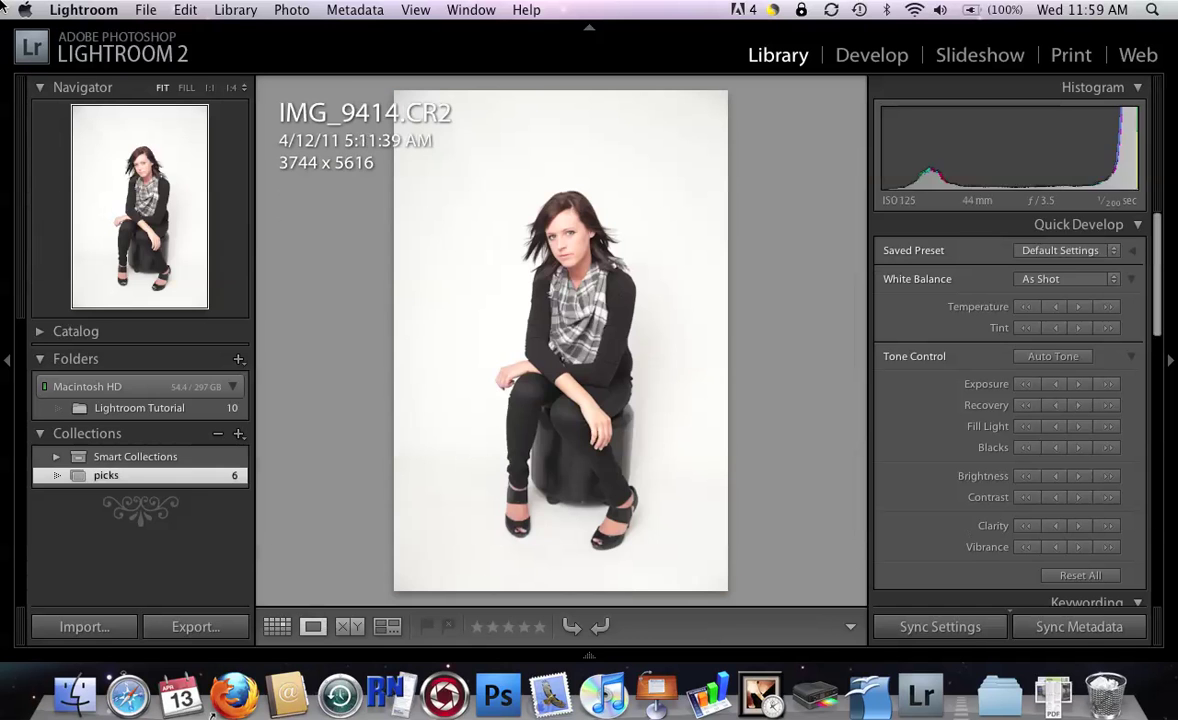
Compare IMG_9414.CR2 with its neighbouring photo in enlarged view and remove the weaker shot from the picks collection
{"action": "key", "text": "Left"}
{"action": "key", "text": "Right"}
{"action": "key", "text": "Left"}
{"action": "key", "text": "Right"}
{"action": "key", "text": "Left"}
{"action": "key", "text": "Delete"}
{"action": "key", "text": "Right"}
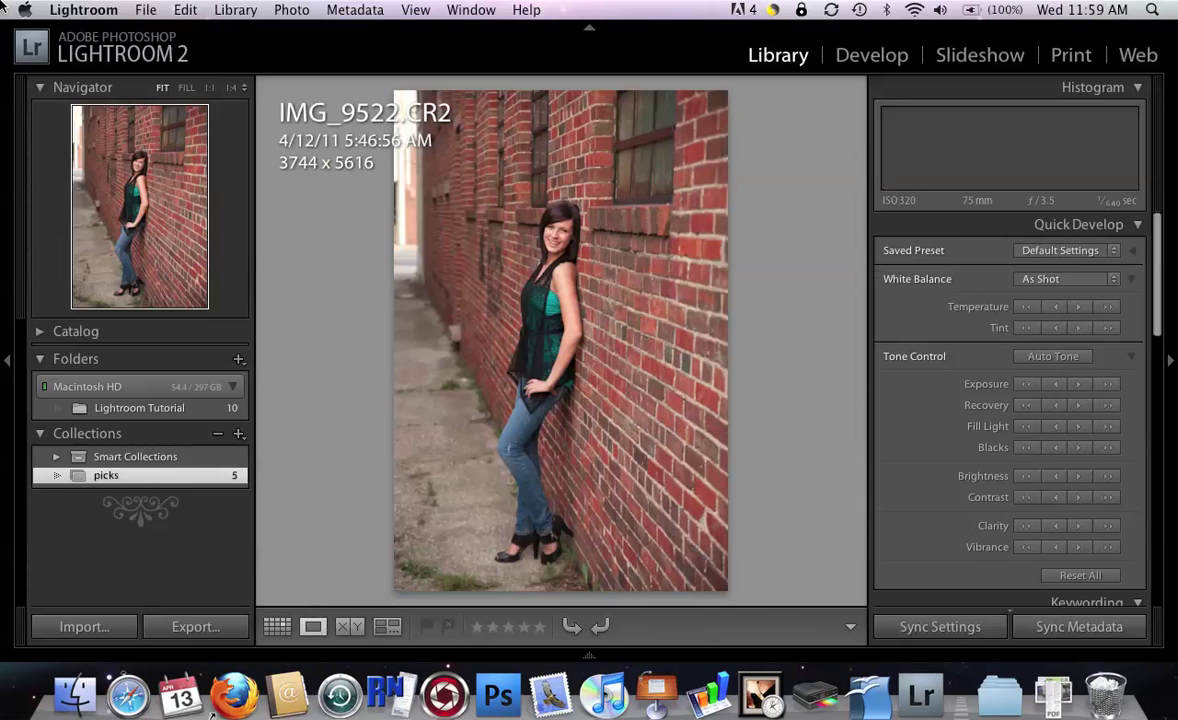
Compare the remaining picks in enlarged view and remove the full-length brick-wall photo from the collection
{"action": "key", "text": "Right"}
{"action": "key", "text": "Left"}
{"action": "key", "text": "Right"}
{"action": "key", "text": "Left"}
{"action": "key", "text": "Right"}
{"action": "key", "text": "Left"}
{"action": "key", "text": "Left"}
{"action": "key", "text": "Right"}
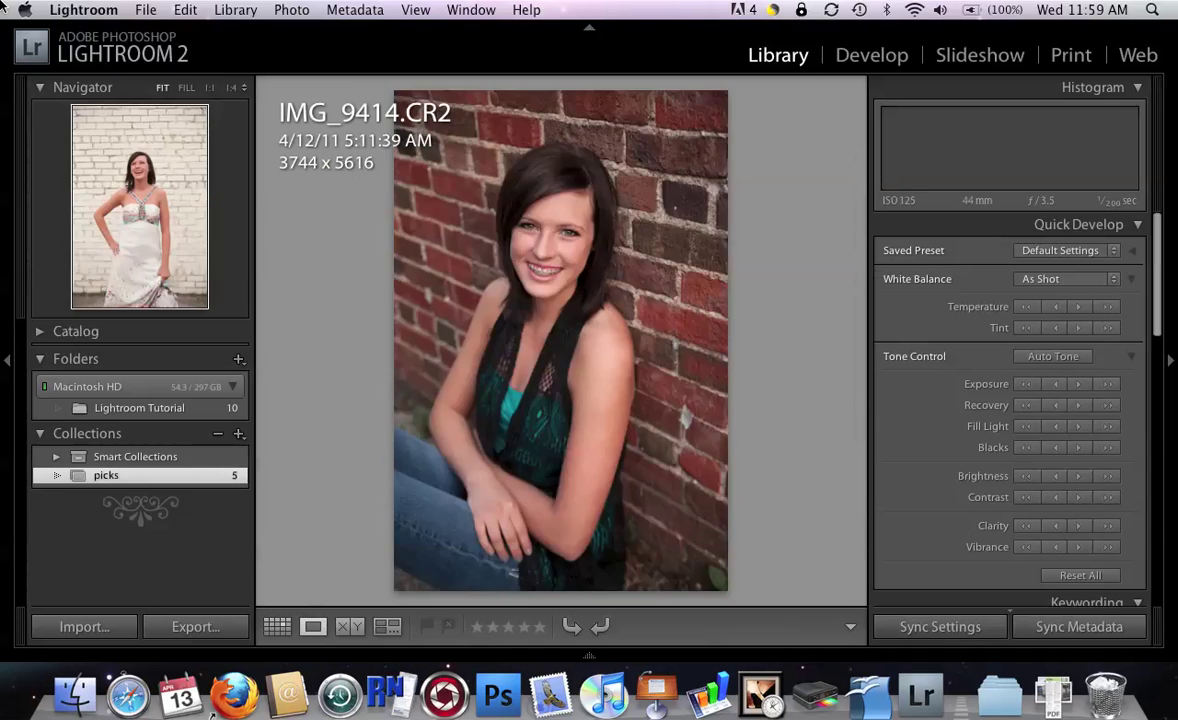
{"action": "key", "text": "Right"}
{"action": "key", "text": "Left"}
{"action": "key", "text": "Left"}
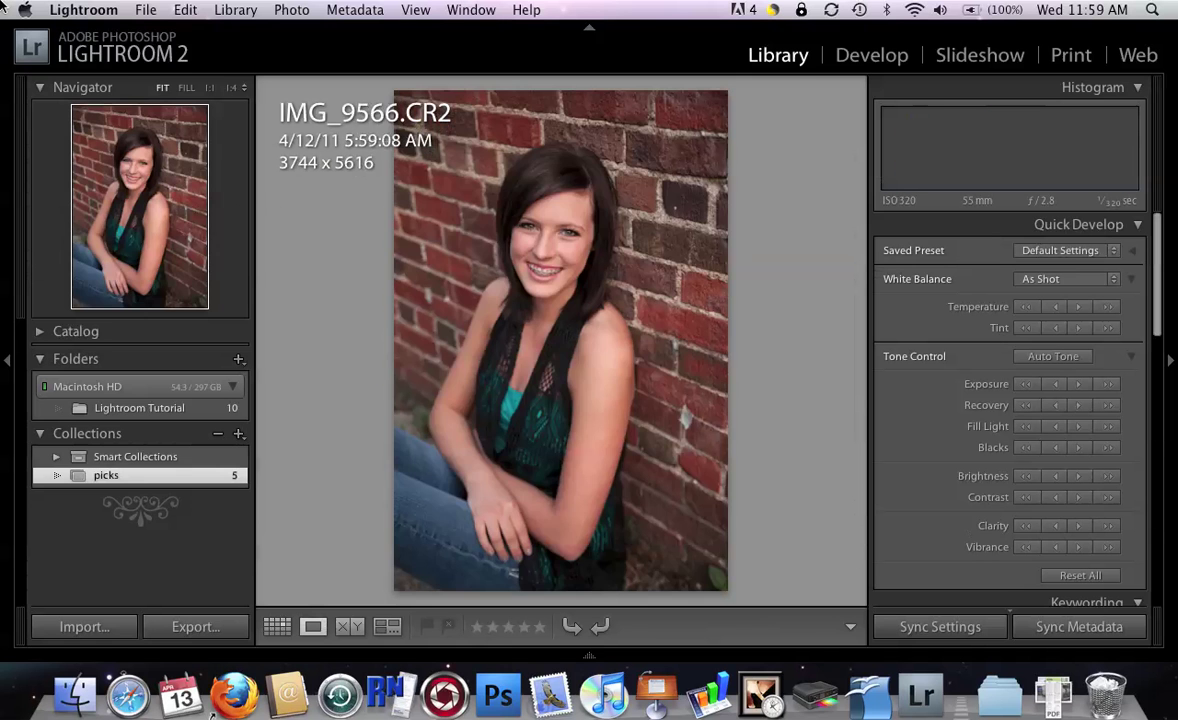
{"action": "key", "text": "Delete"}
{"action": "key", "text": "Right"}
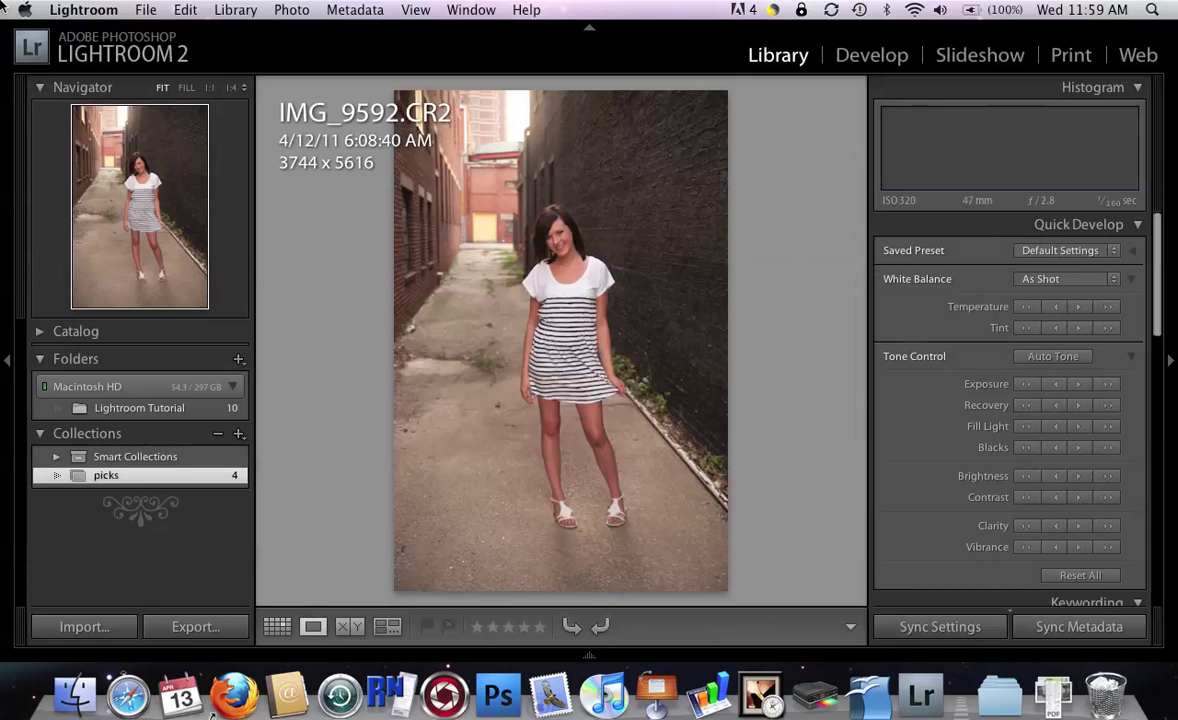
Review the remaining picks, remove IMG_9592.CR2 from the collection and return to the thumbnail grid
{"action": "key", "text": "Right"}
{"action": "key", "text": "Right"}
{"action": "key", "text": "Right"}
{"action": "key", "text": "Right"}
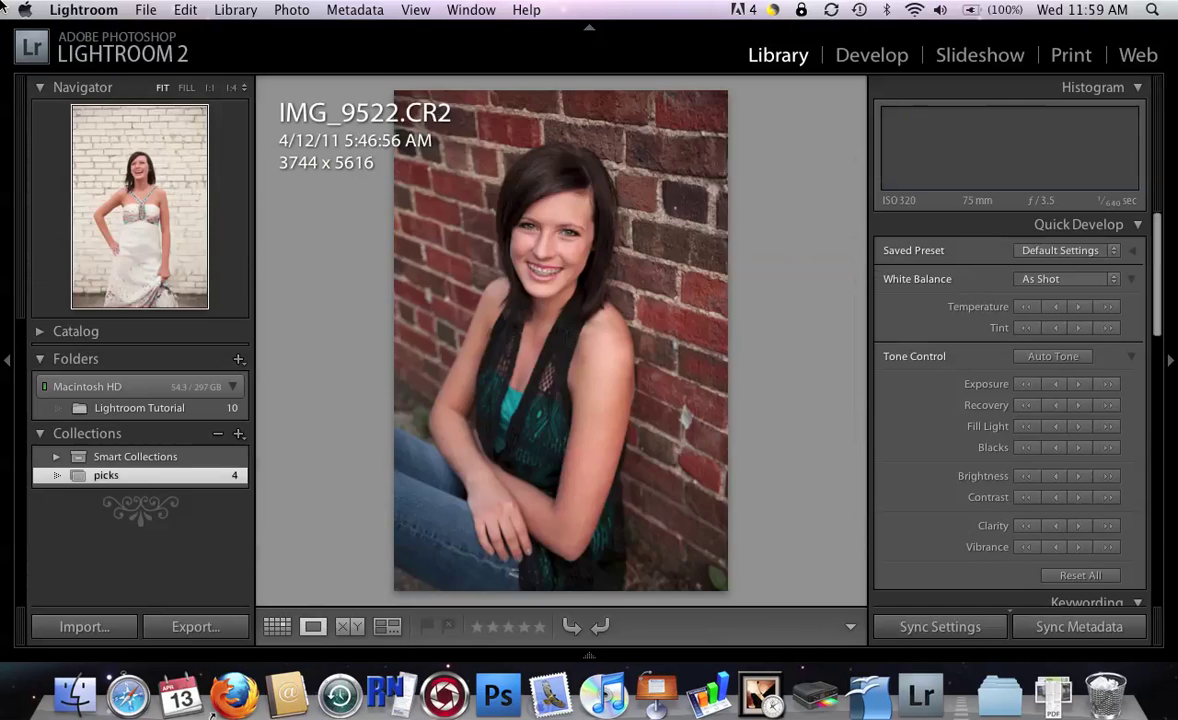
{"action": "key", "text": "Right"}
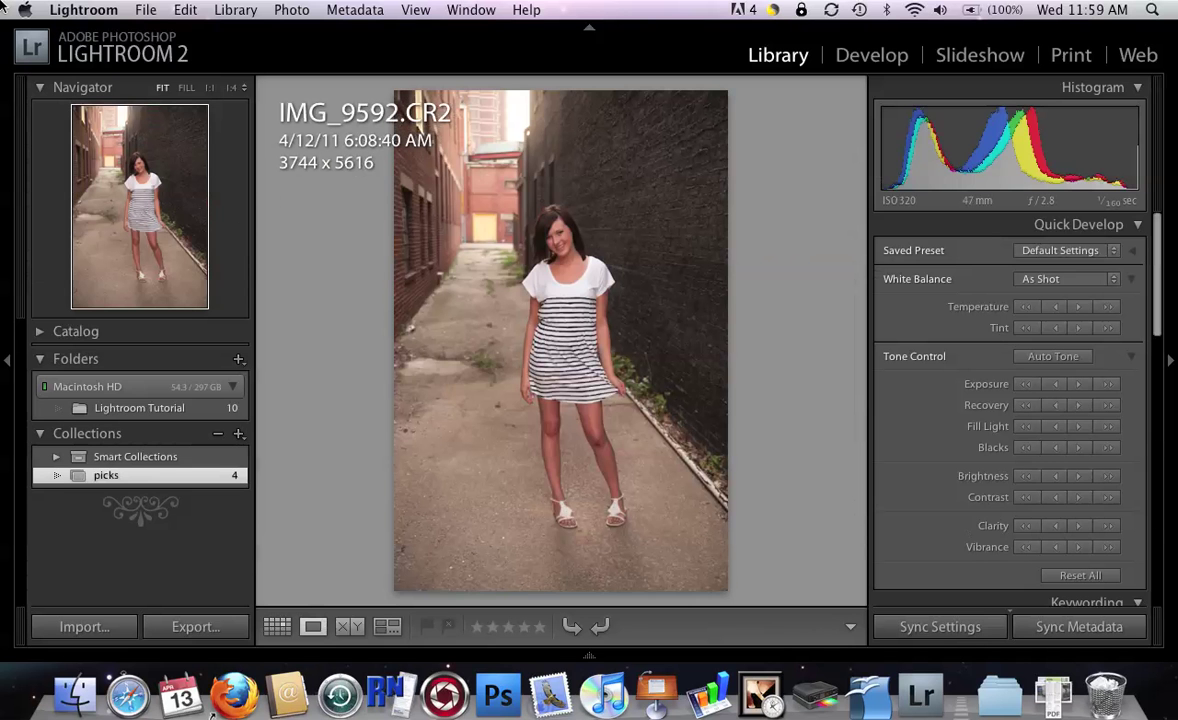
{"action": "key", "text": "Left"}
{"action": "key", "text": "Left"}
{"action": "key", "text": "Left"}
{"action": "key", "text": "Left"}
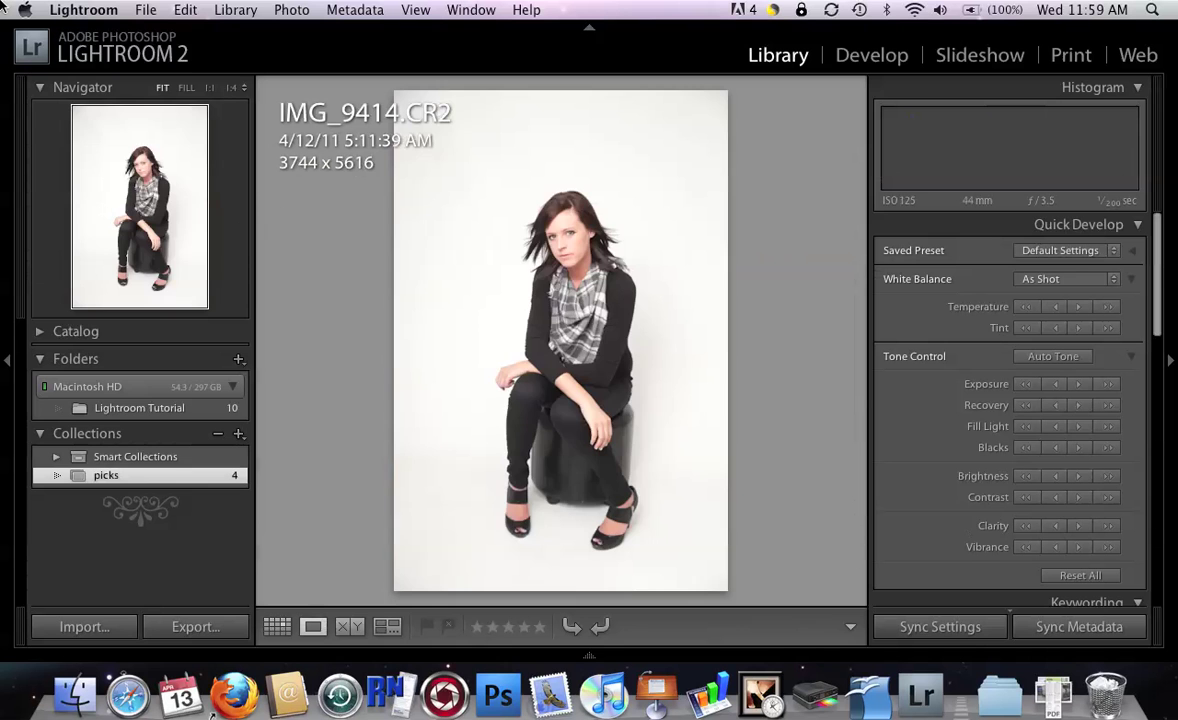
{"action": "key", "text": "Right"}
{"action": "key", "text": "Right"}
{"action": "key", "text": "Right"}
{"action": "key", "text": "Right"}
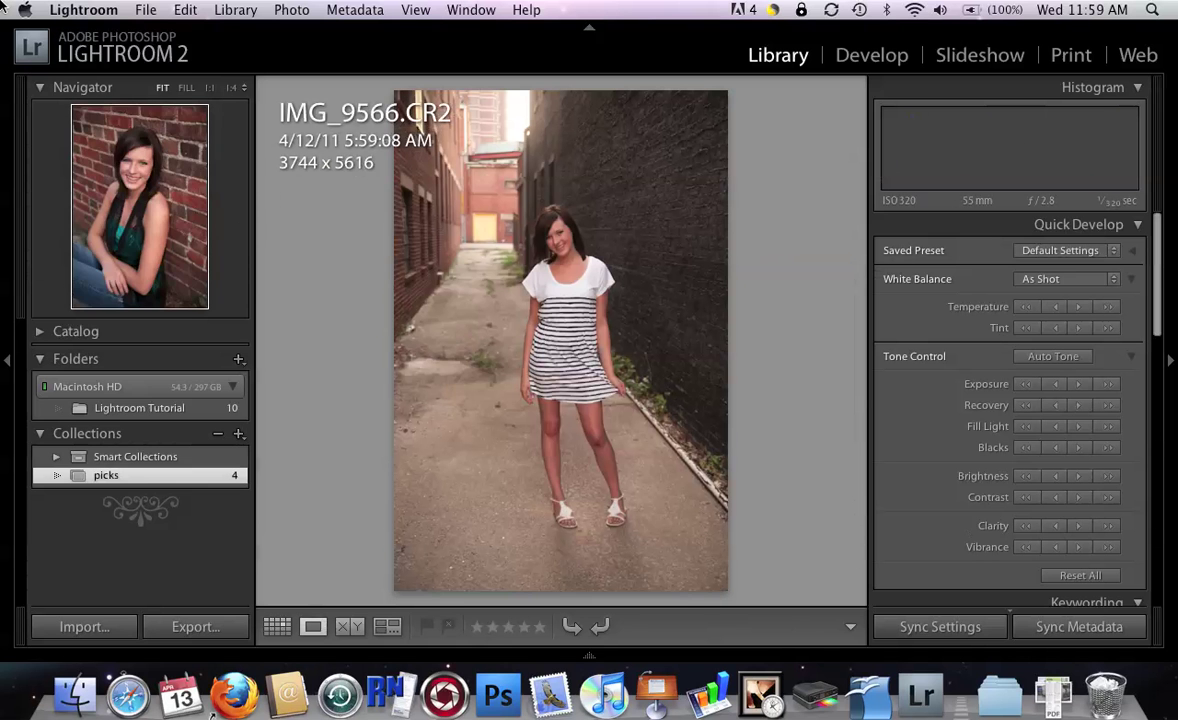
{"action": "key", "text": "Delete"}
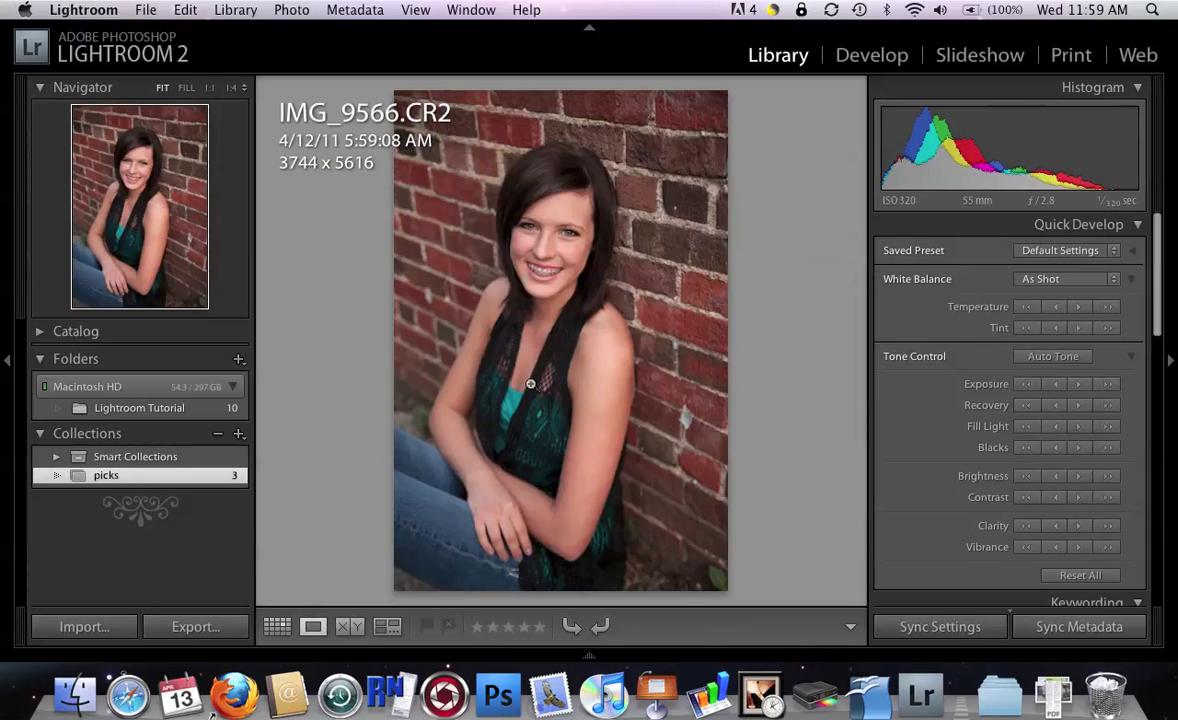
{"action": "key", "text": "g"}
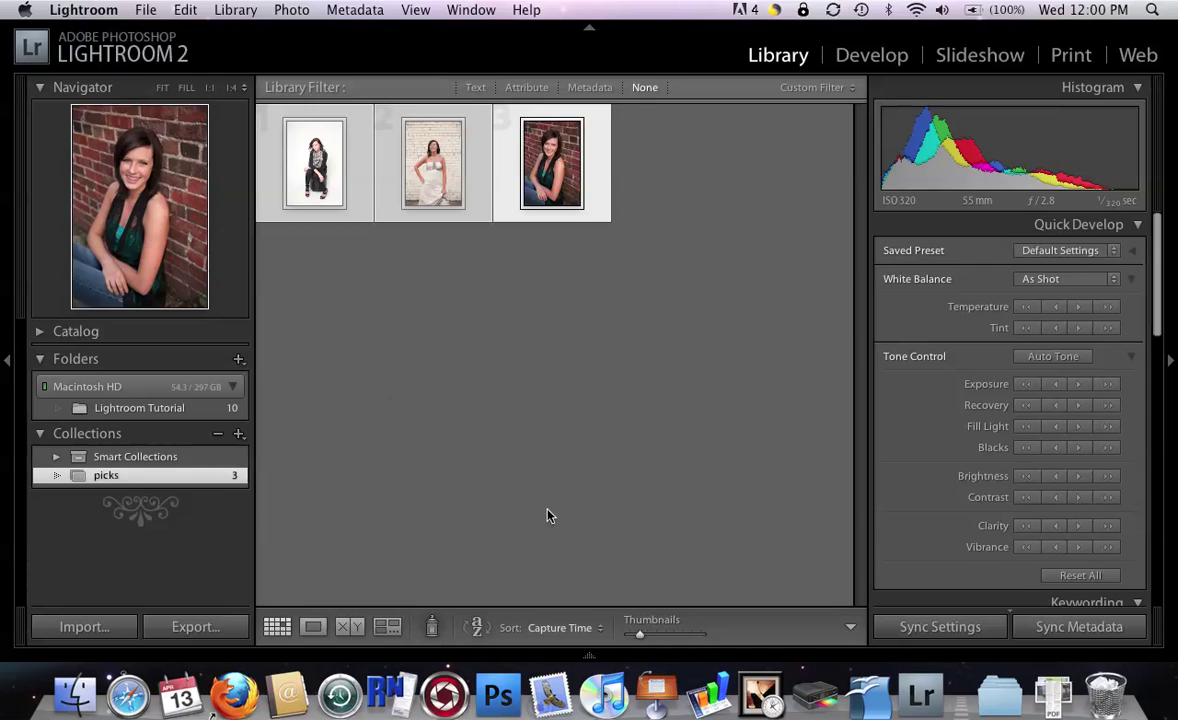
Enlarge IMG_9414.CR2 and use Quick Develop to lower its exposure to -0.66 and raise highlight recovery to 15
{"action": "double_click", "coordinate": [307, 175]}
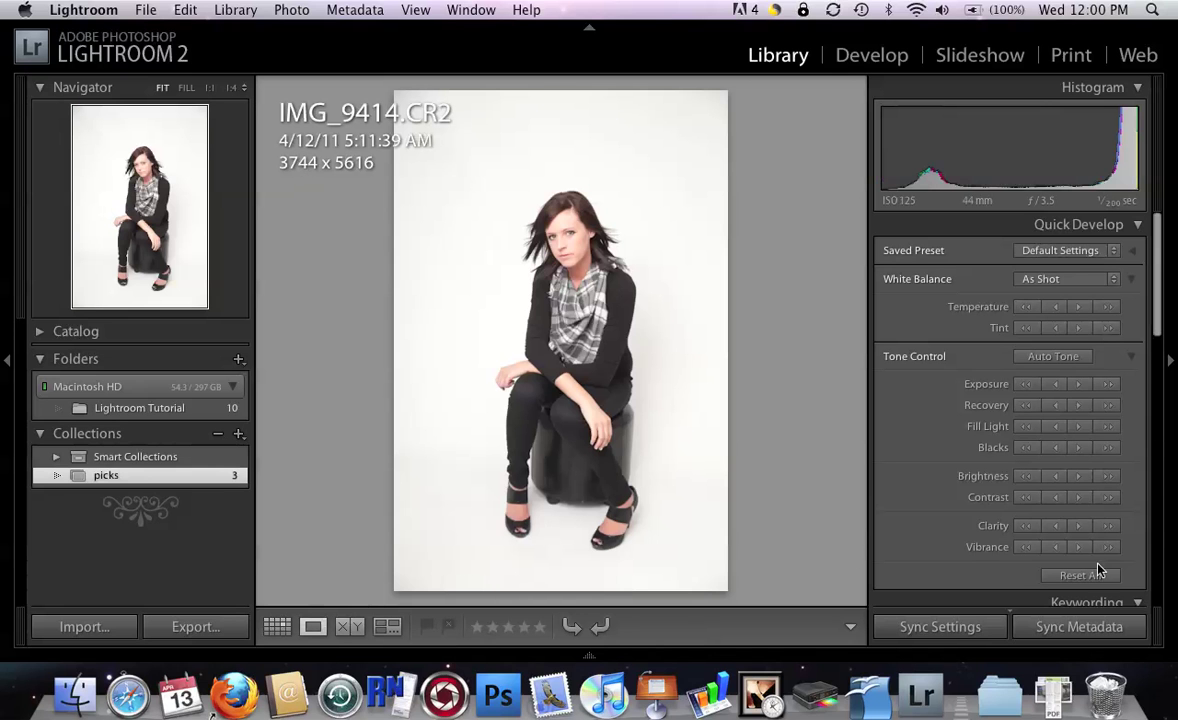
{"action": "left_click", "coordinate": [1057, 384]}
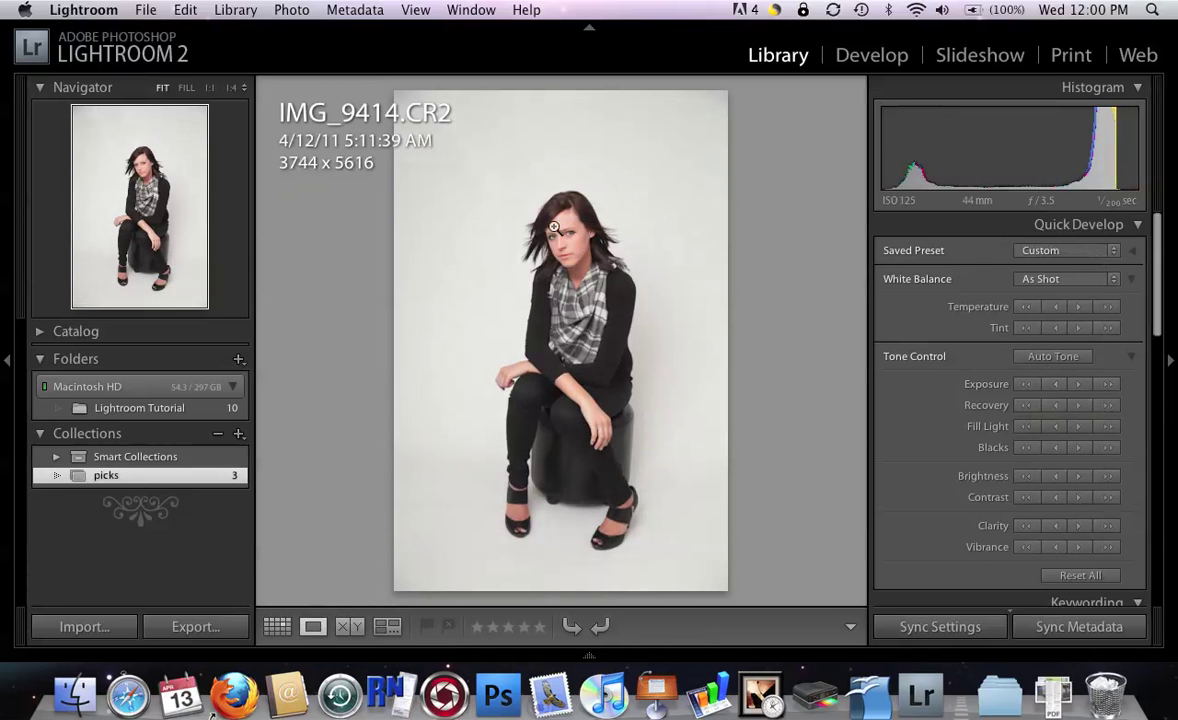
{"action": "left_click", "coordinate": [1075, 408]}
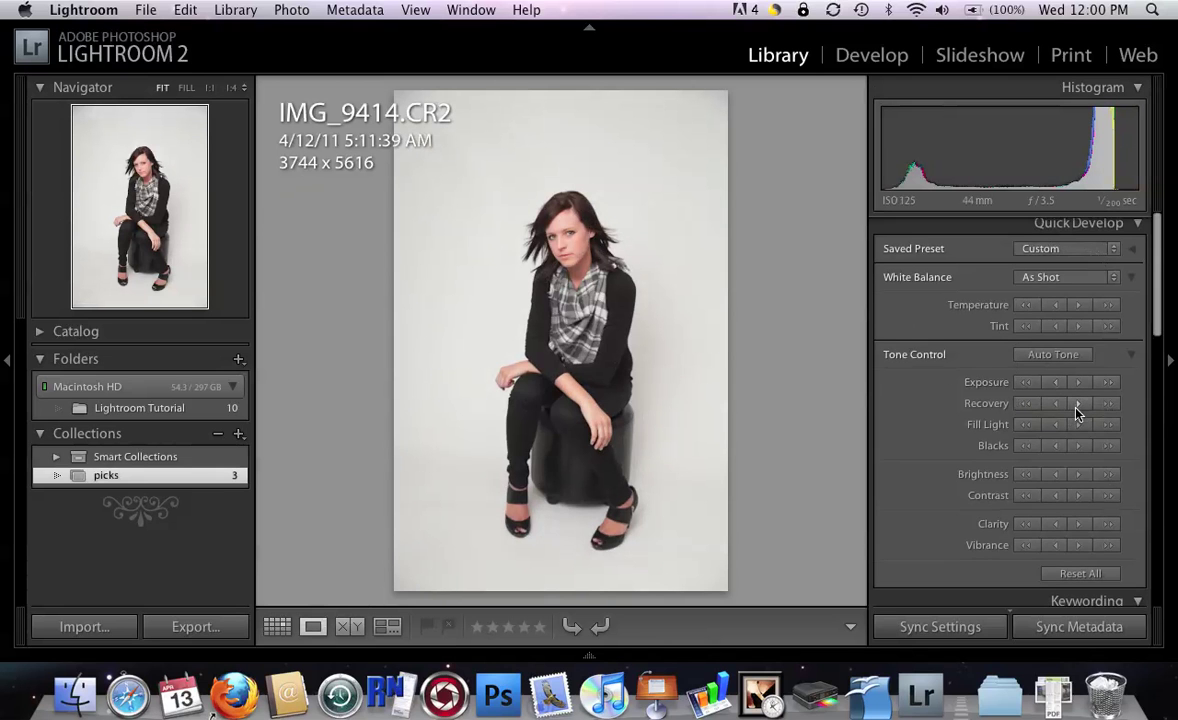
{"action": "scroll", "coordinate": [1076, 413], "scroll_direction": "down", "scroll_amount": 1}
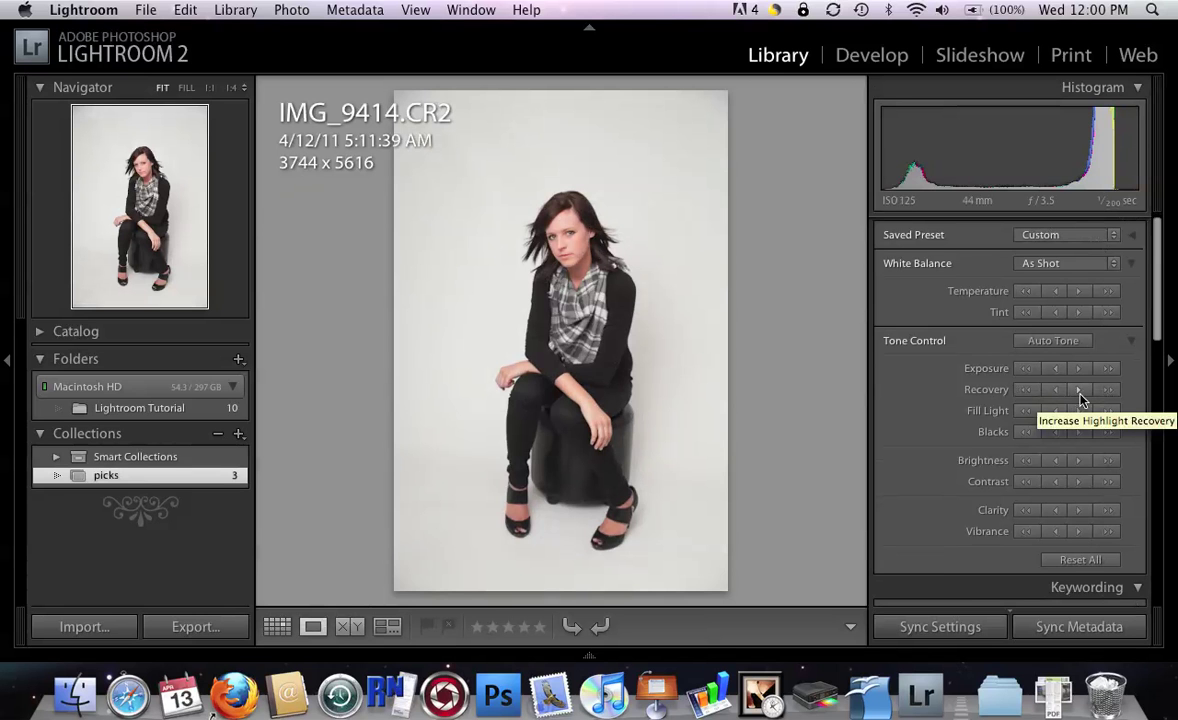
Adjust IMG_9522.CR2 in Quick Develop to exposure +0.33, contrast +30 and a one-step cooler temperature
{"action": "key", "text": "Right"}
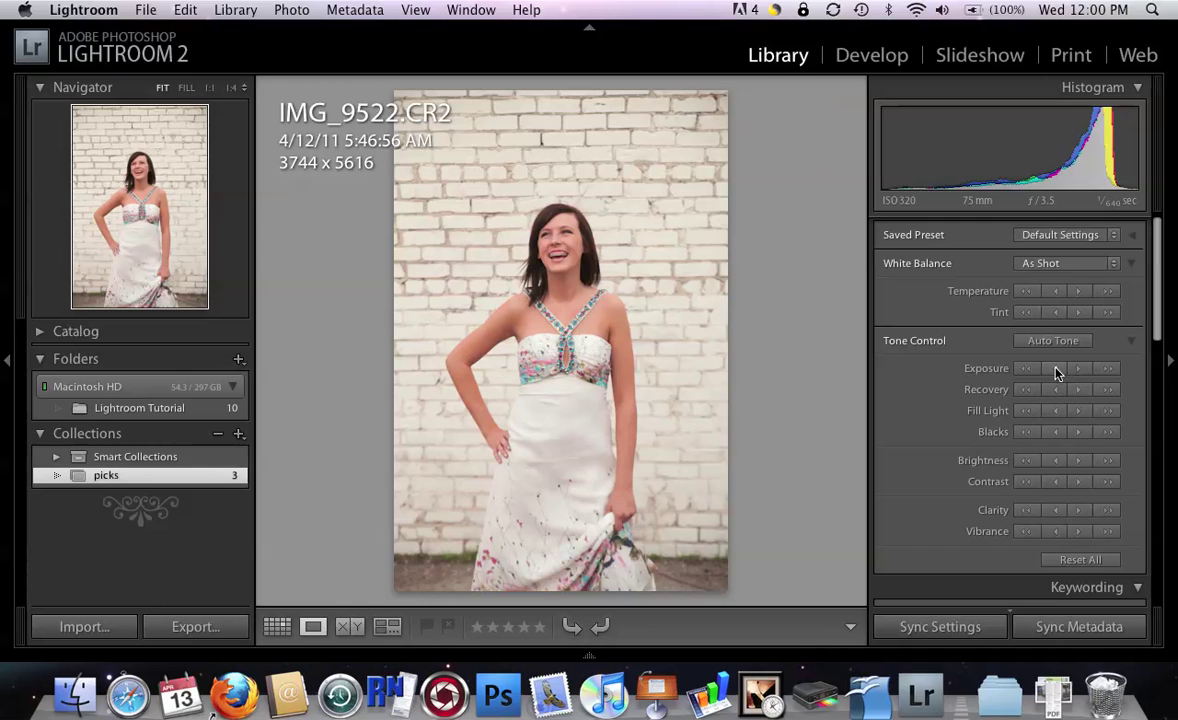
{"action": "left_click", "coordinate": [1079, 369]}
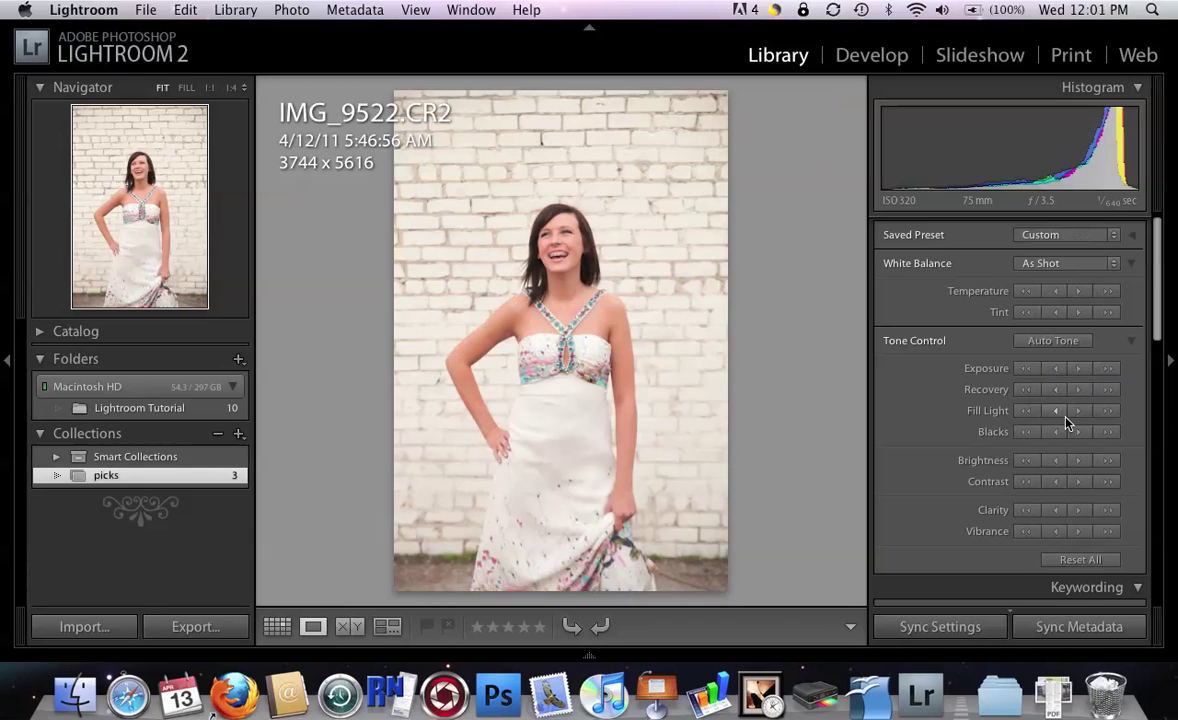
{"action": "left_click", "coordinate": [1080, 485]}
{"action": "left_click", "coordinate": [1056, 291]}
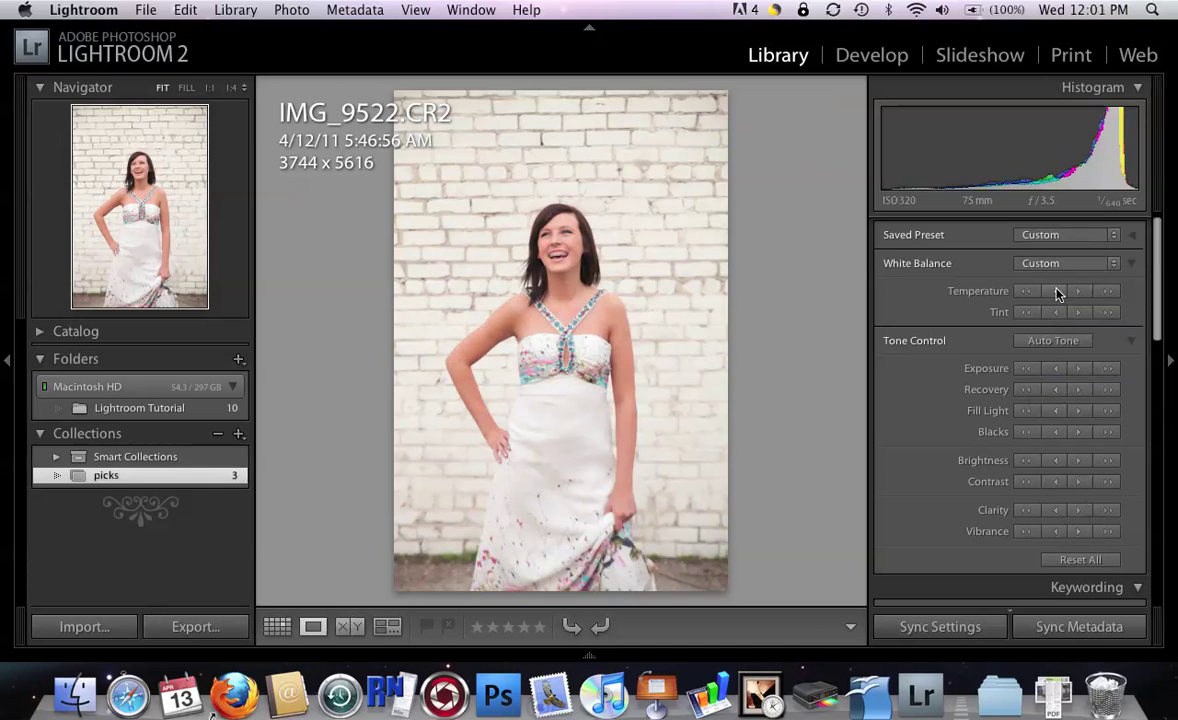
Step the temperature of IMG_9566.CR2 cooler and back warmer, and set its exposure to +0.17 in the Develop module
{"action": "key", "text": "Right"}
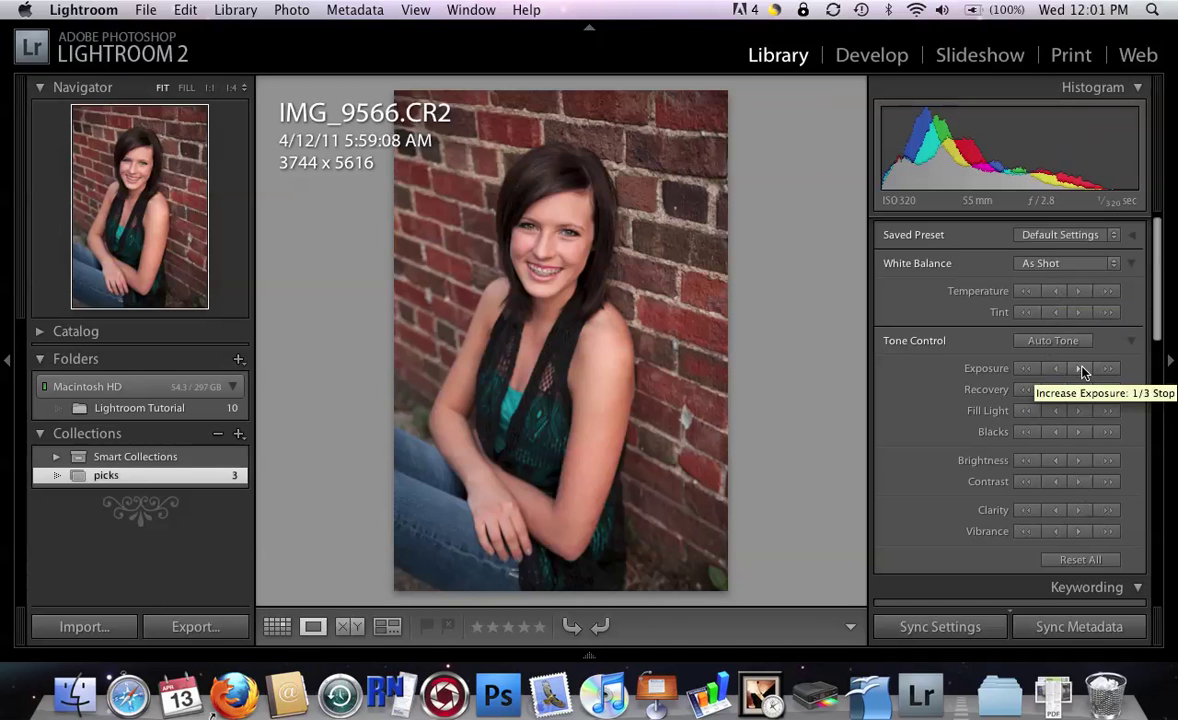
{"action": "left_click", "coordinate": [1052, 296]}
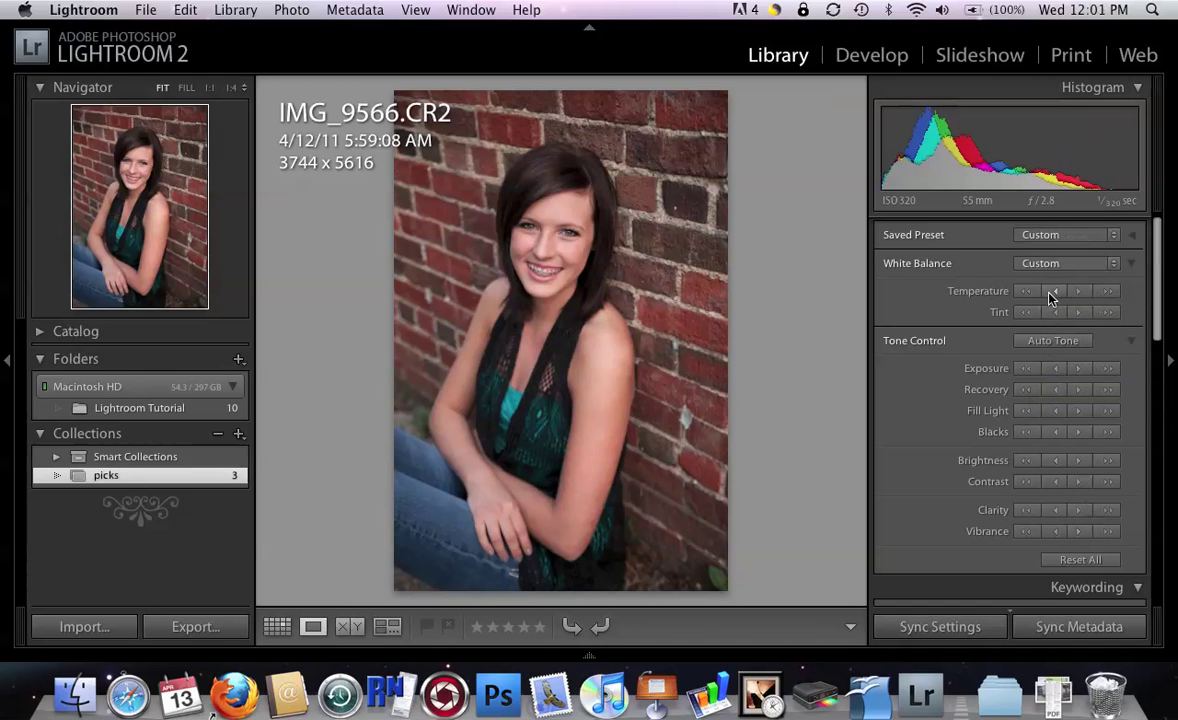
{"action": "left_click", "coordinate": [1077, 293]}
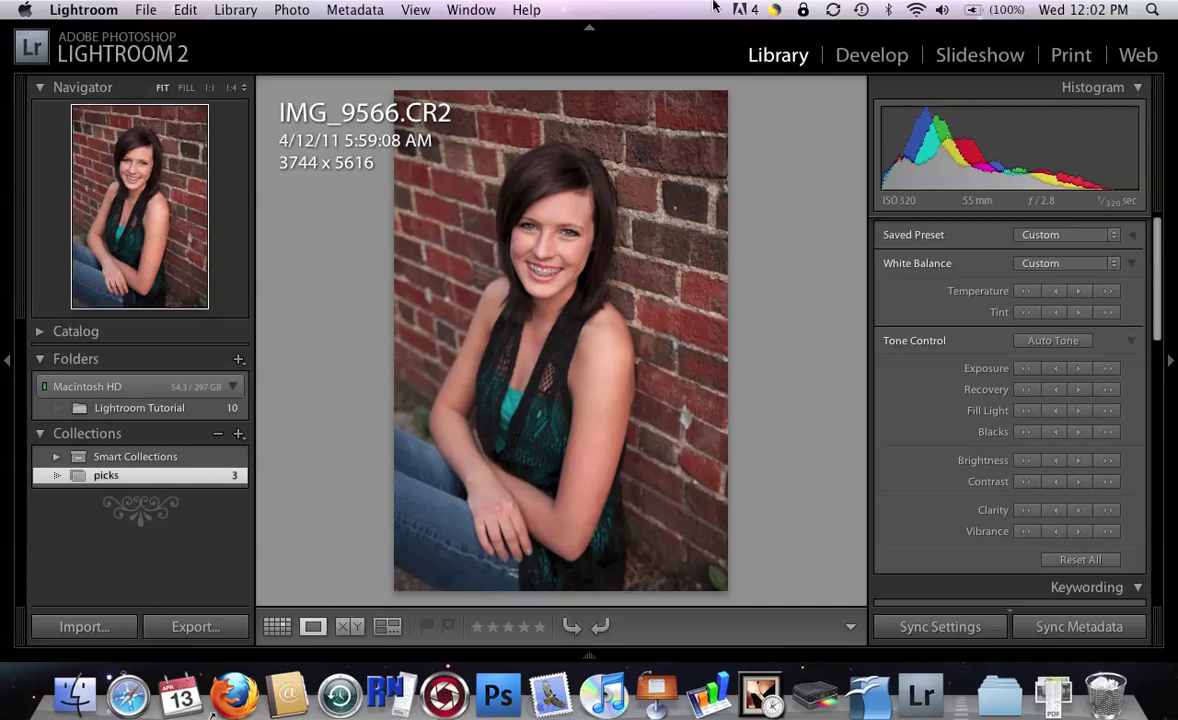
{"action": "left_click", "coordinate": [887, 56]}
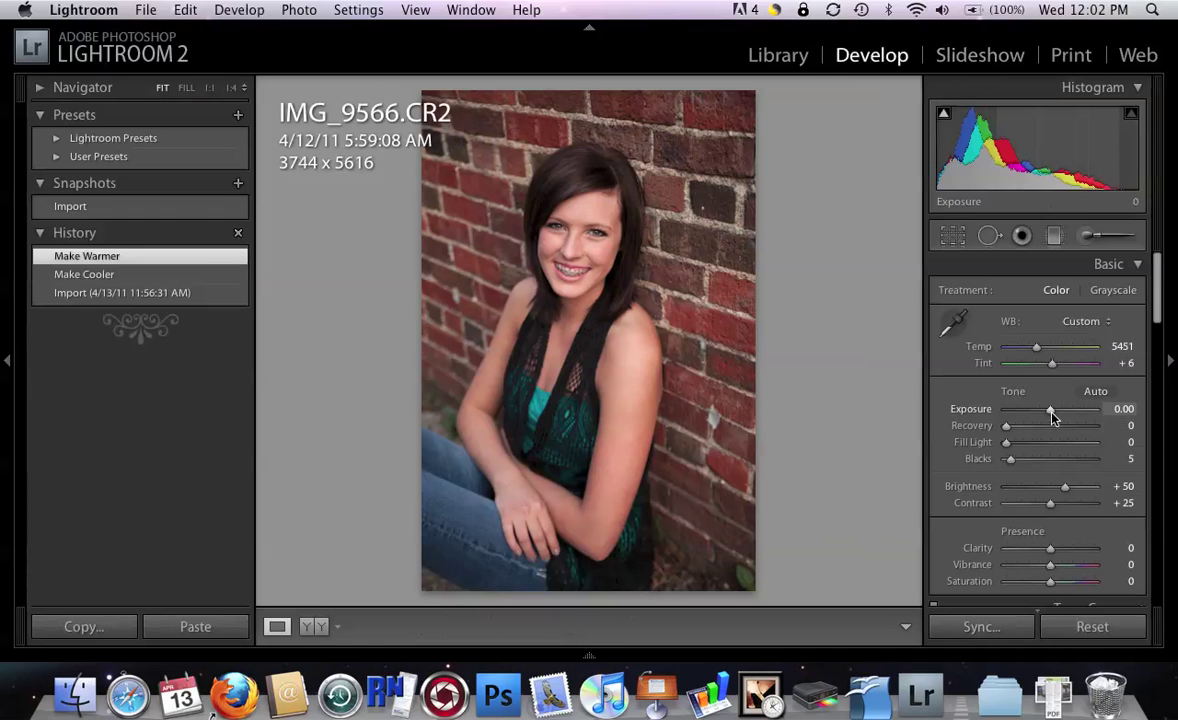
{"action": "left_click_drag", "start_coordinate": [1051, 412], "coordinate": [1052, 413]}
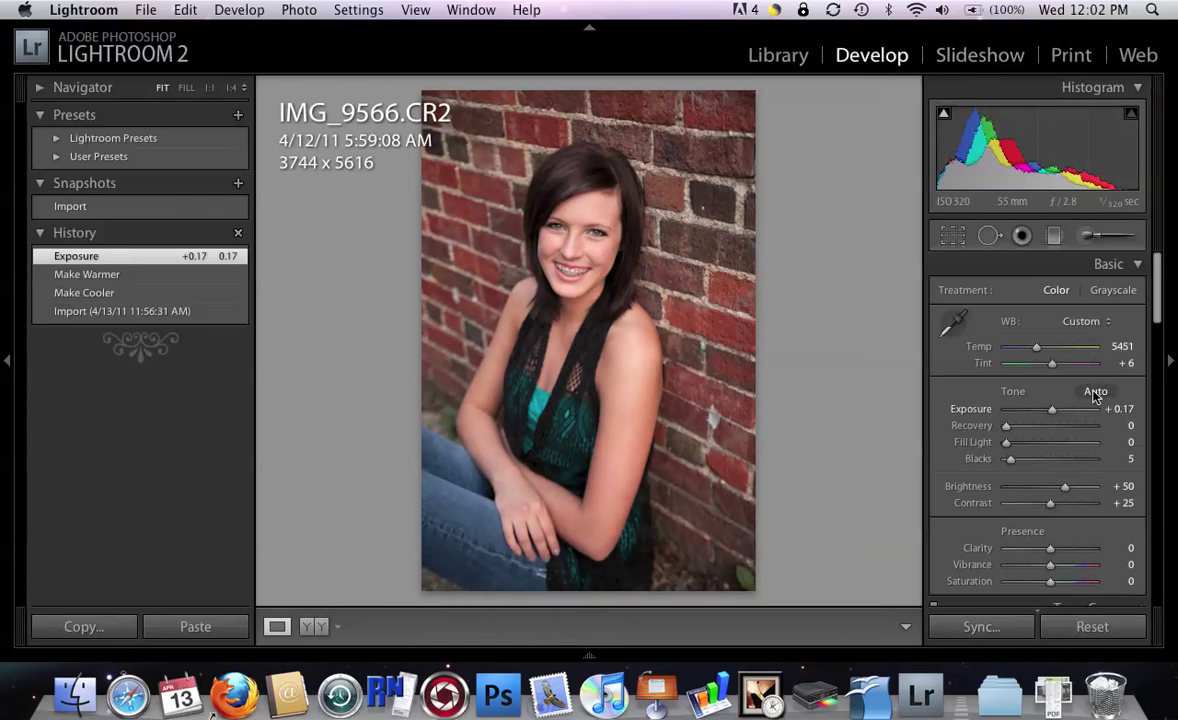
Straighten IMG_9566.CR2 to an angle of about -0.72 and crop it slightly tighter at the original aspect ratio
{"action": "key", "text": "r"}
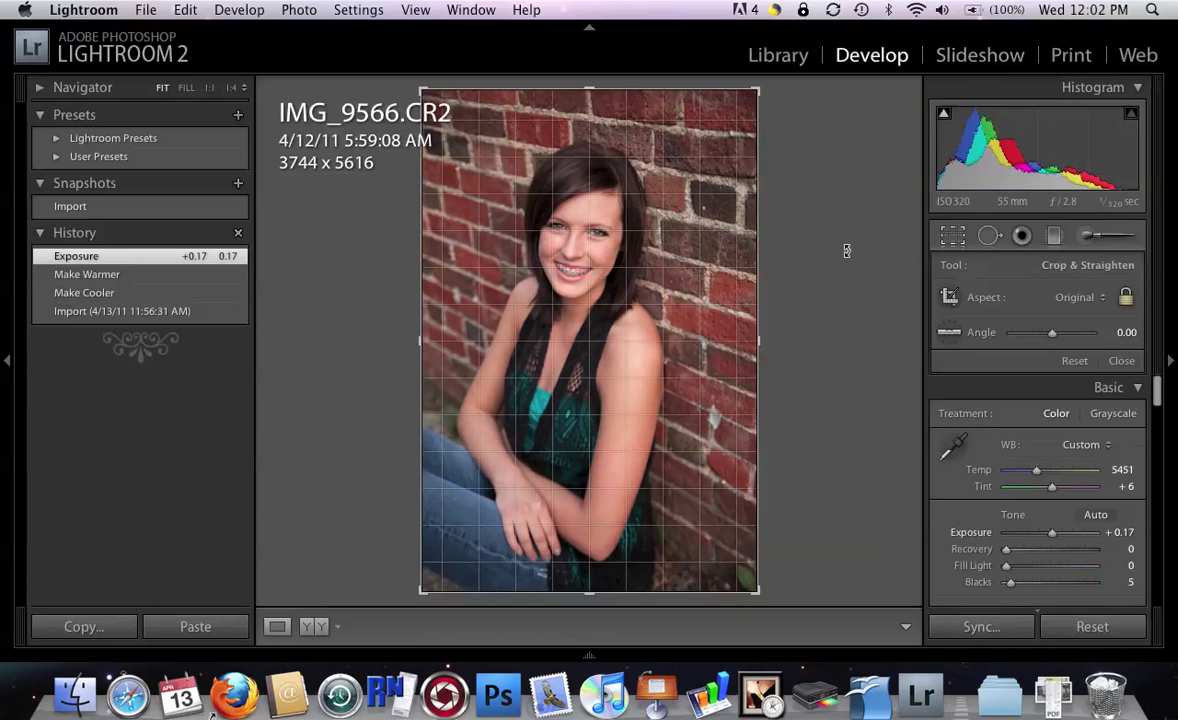
{"action": "left_click_drag", "start_coordinate": [846, 251], "coordinate": [846, 246]}
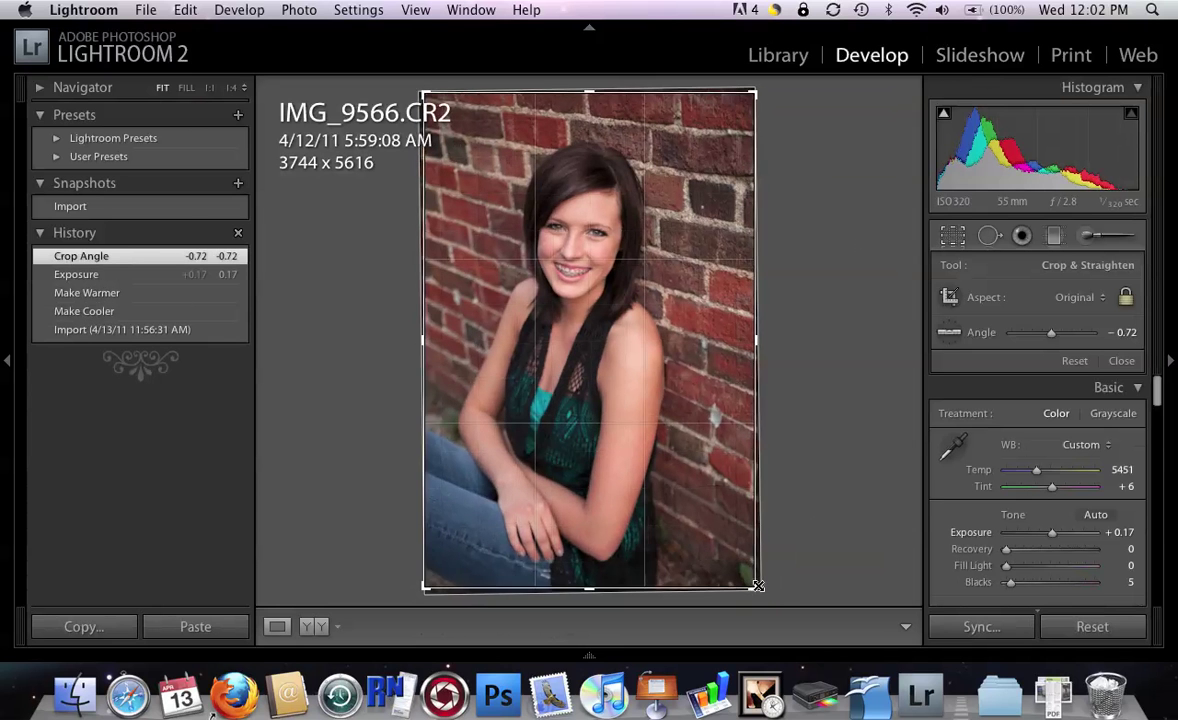
{"action": "left_click_drag", "start_coordinate": [757, 586], "coordinate": [754, 576]}
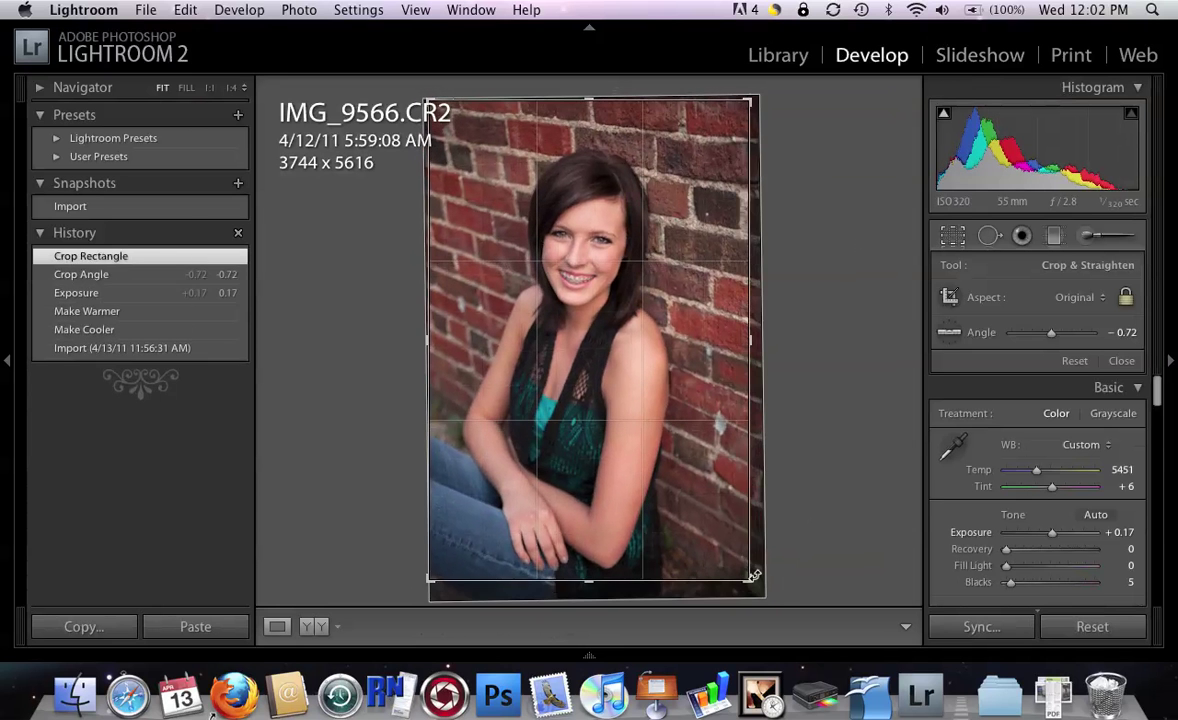
{"action": "key", "text": "r"}
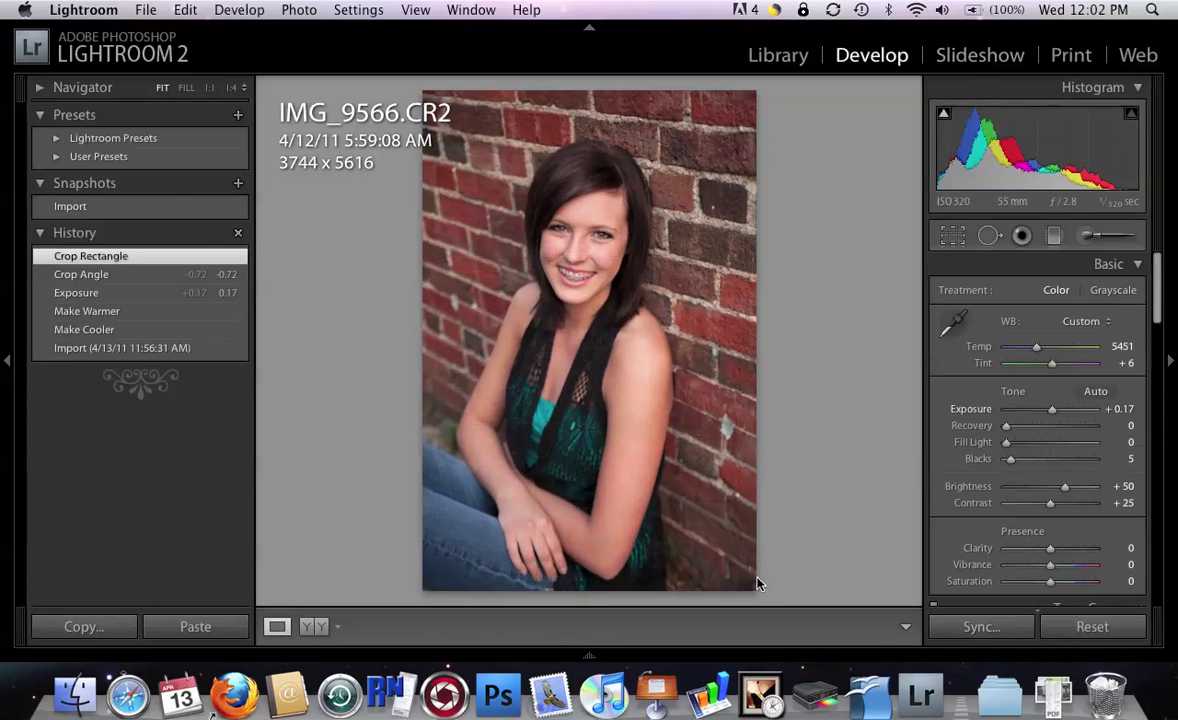
Straighten IMG_9522.CR2 to an angle of about 0.23 and crop it tighter, mainly from its upper edge and sides
{"action": "key", "text": "Right"}
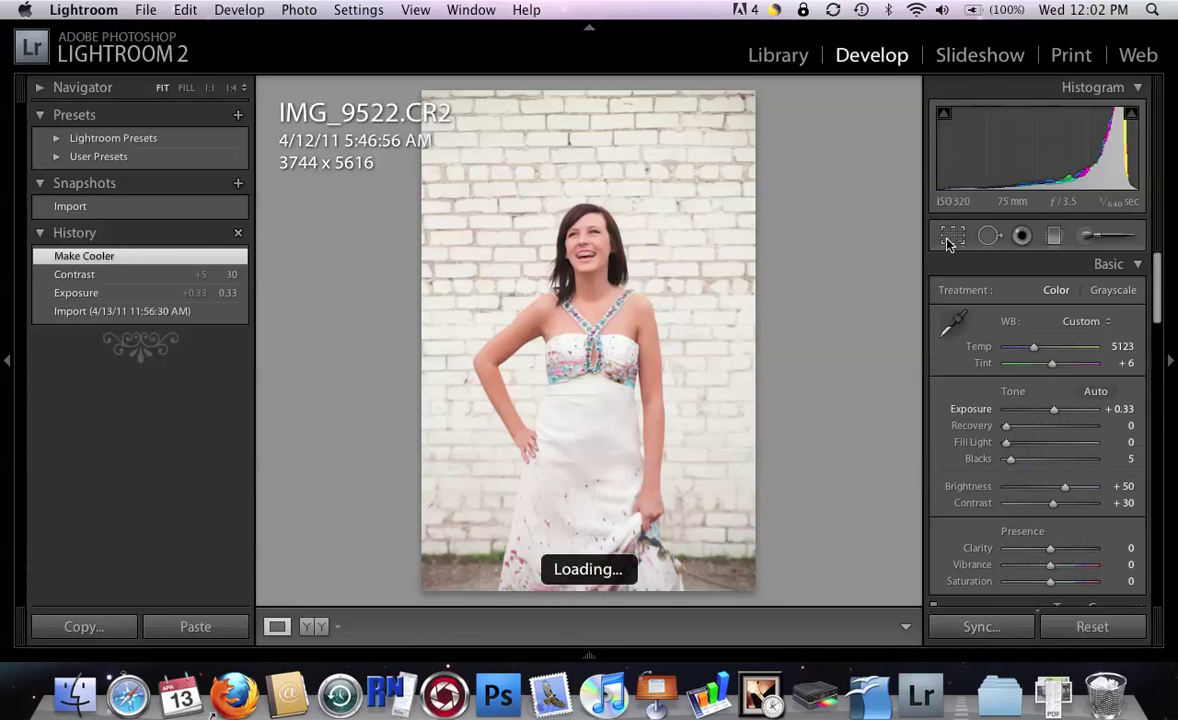
{"action": "key", "text": "r"}
{"action": "left_click_drag", "start_coordinate": [896, 232], "coordinate": [896, 232]}
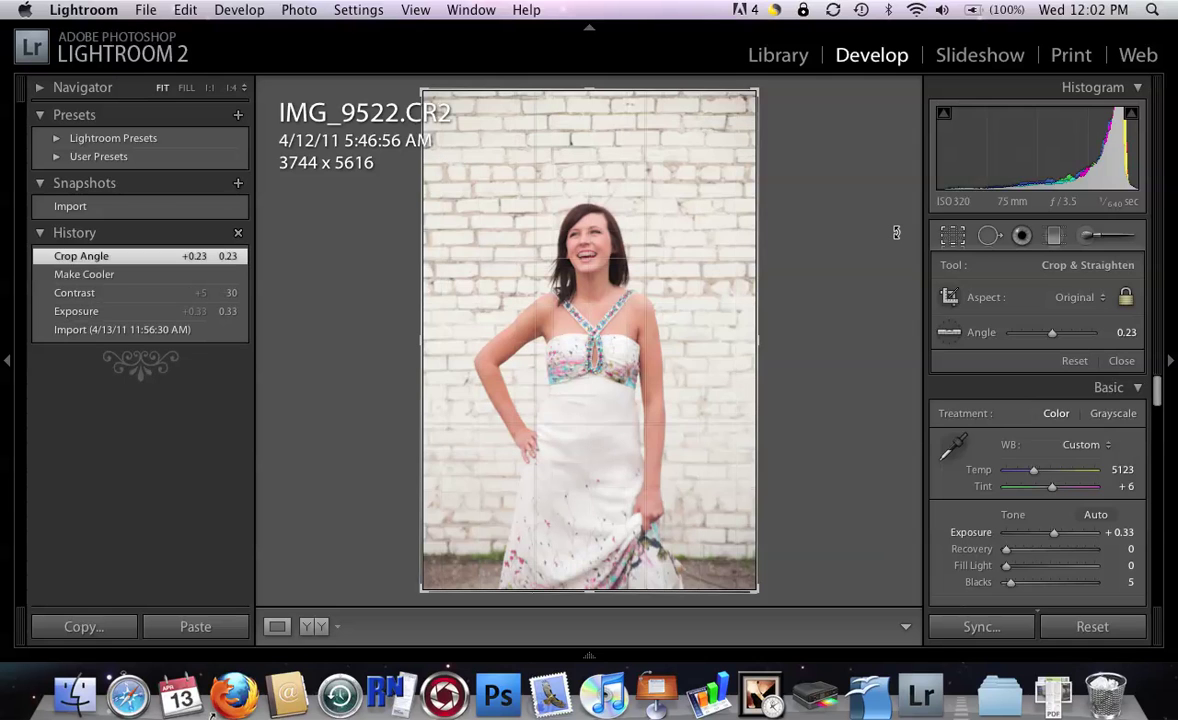
{"action": "key", "text": "r"}
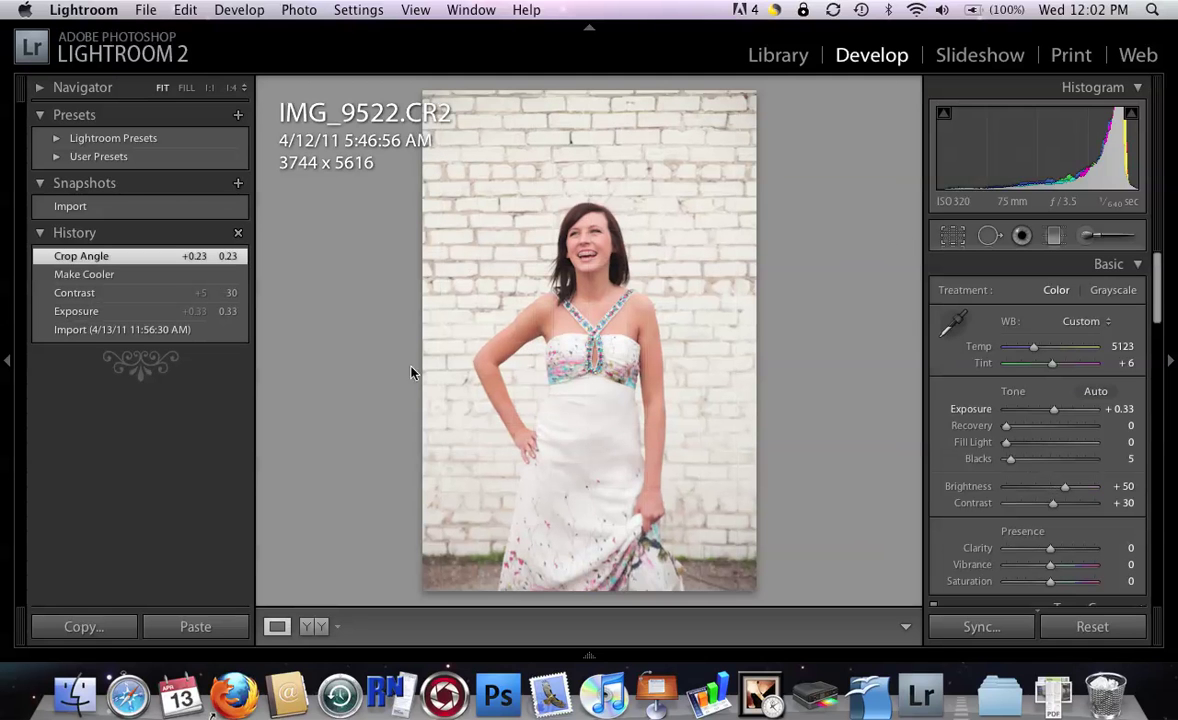
{"action": "key", "text": "r"}
{"action": "left_click_drag", "start_coordinate": [755, 95], "coordinate": [745, 102]}
{"action": "mouse_move", "coordinate": [434, 110]}
{"action": "left_mouse_down"}
{"action": "mouse_move", "coordinate": [400, 96]}
{"action": "mouse_move", "coordinate": [432, 111]}
{"action": "left_mouse_up"}
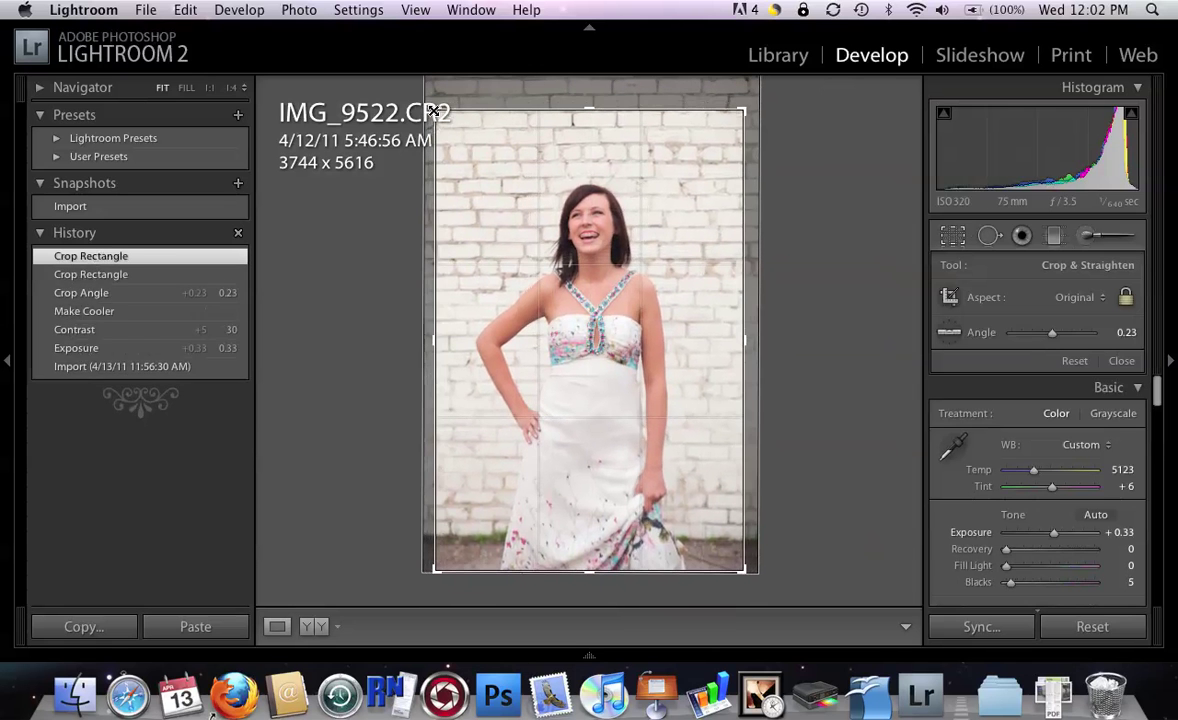
{"action": "key", "text": "r"}
Crop IMG_9414.CR2 slightly tighter at the original aspect ratio, trimming mainly its upper and left edges
{"action": "key", "text": "Right"}
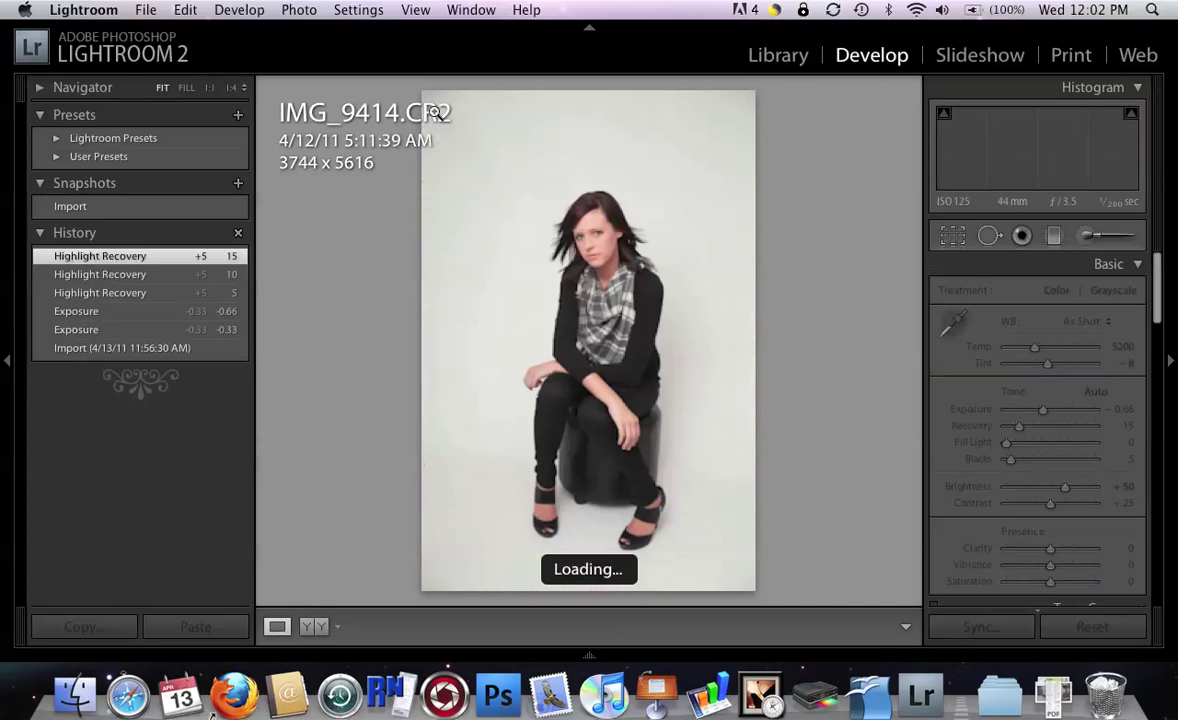
{"action": "left_click", "coordinate": [955, 233]}
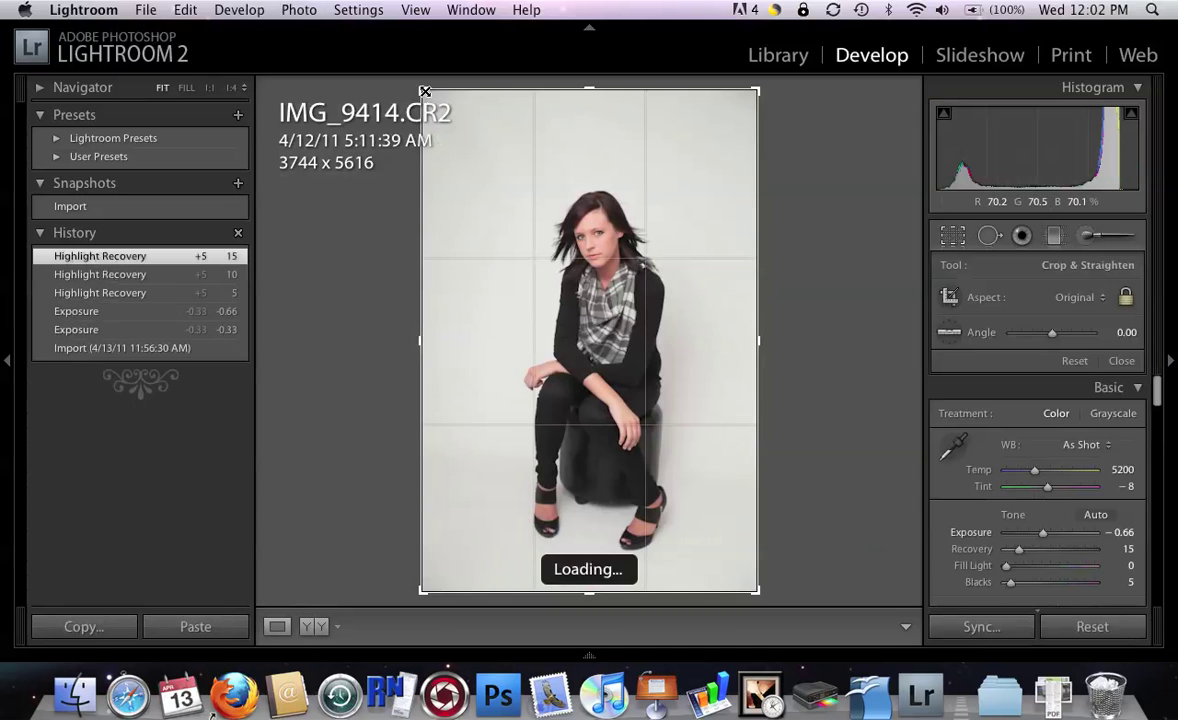
{"action": "left_click_drag", "start_coordinate": [427, 94], "coordinate": [437, 103]}
{"action": "key", "text": "Return"}
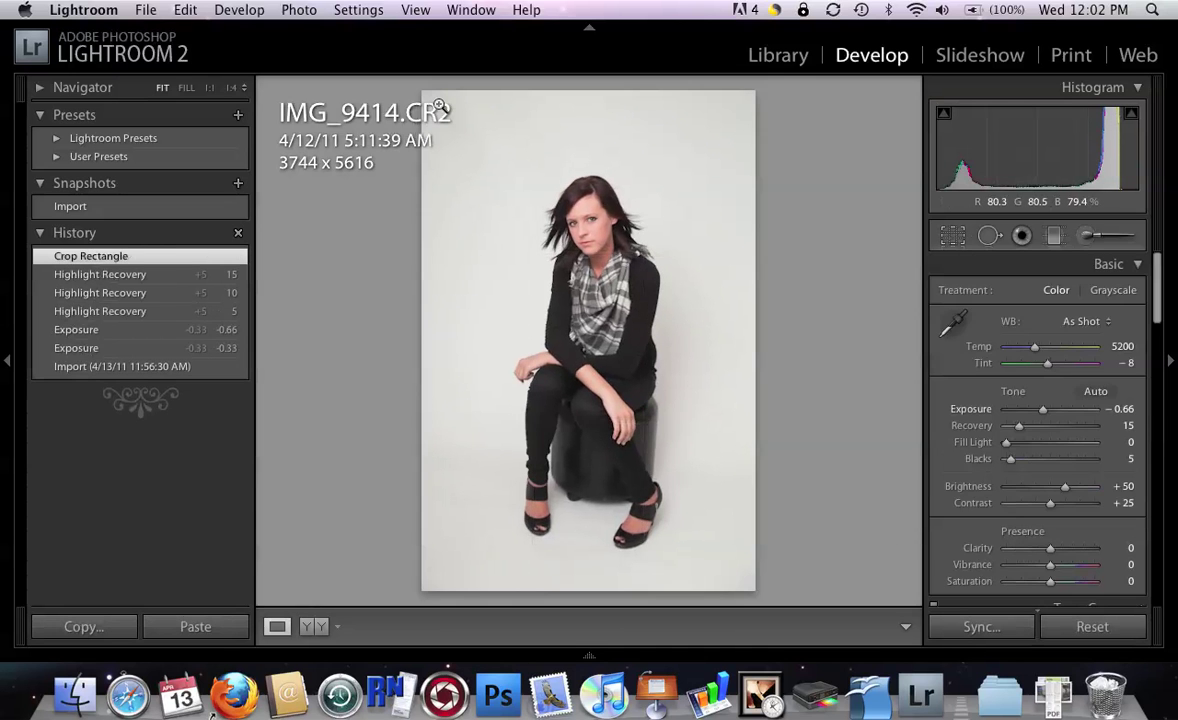
Straighten the cropped IMG_9414.CR2 to an angle of about -1.87 and close the crop
{"action": "key", "text": "r"}
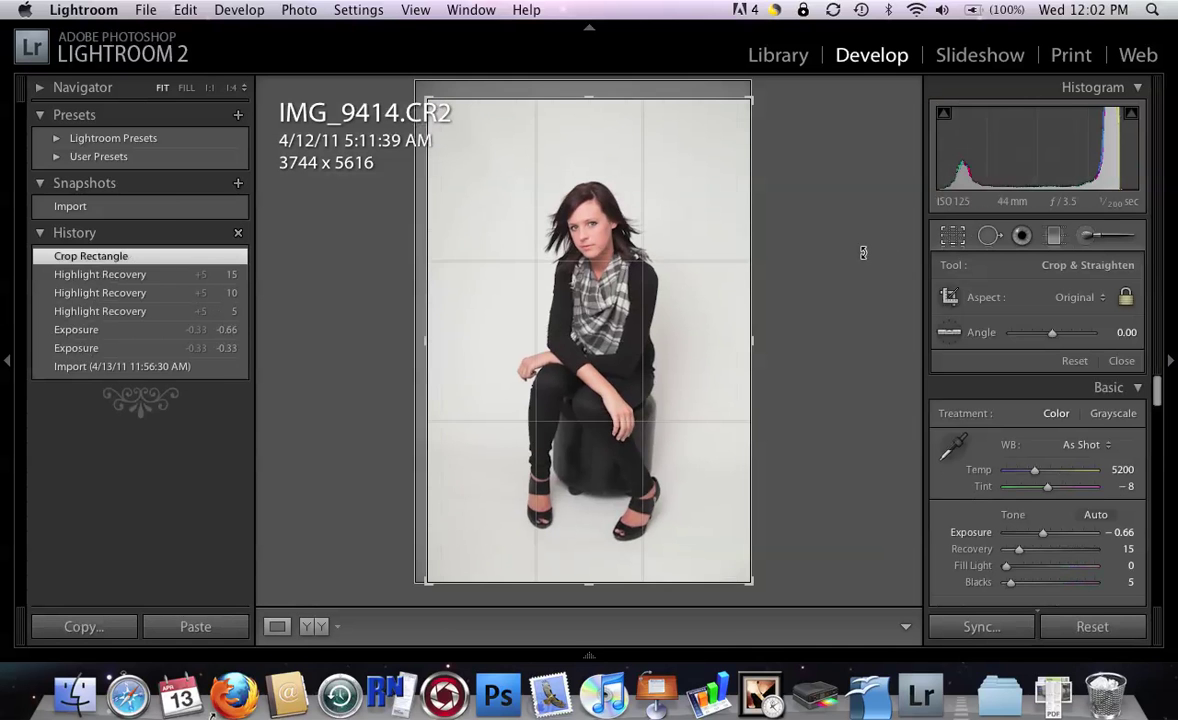
{"action": "left_click_drag", "start_coordinate": [863, 250], "coordinate": [863, 248]}
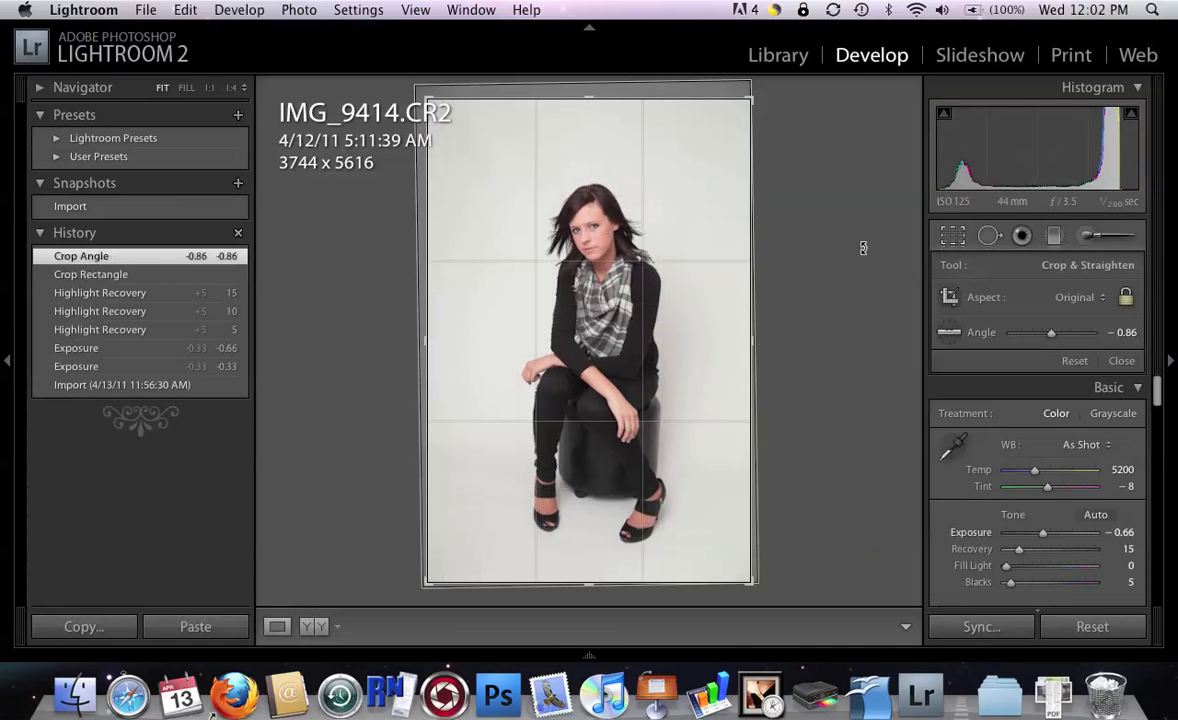
{"action": "key", "text": "r"}
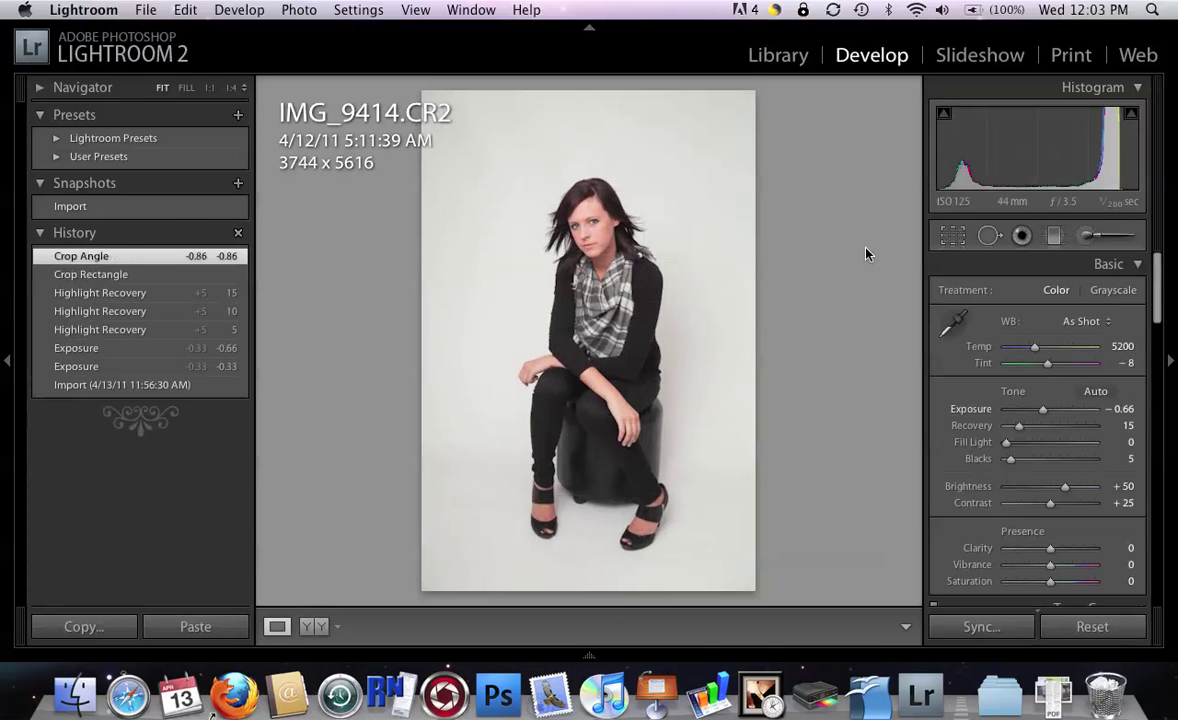
{"action": "key", "text": "r"}
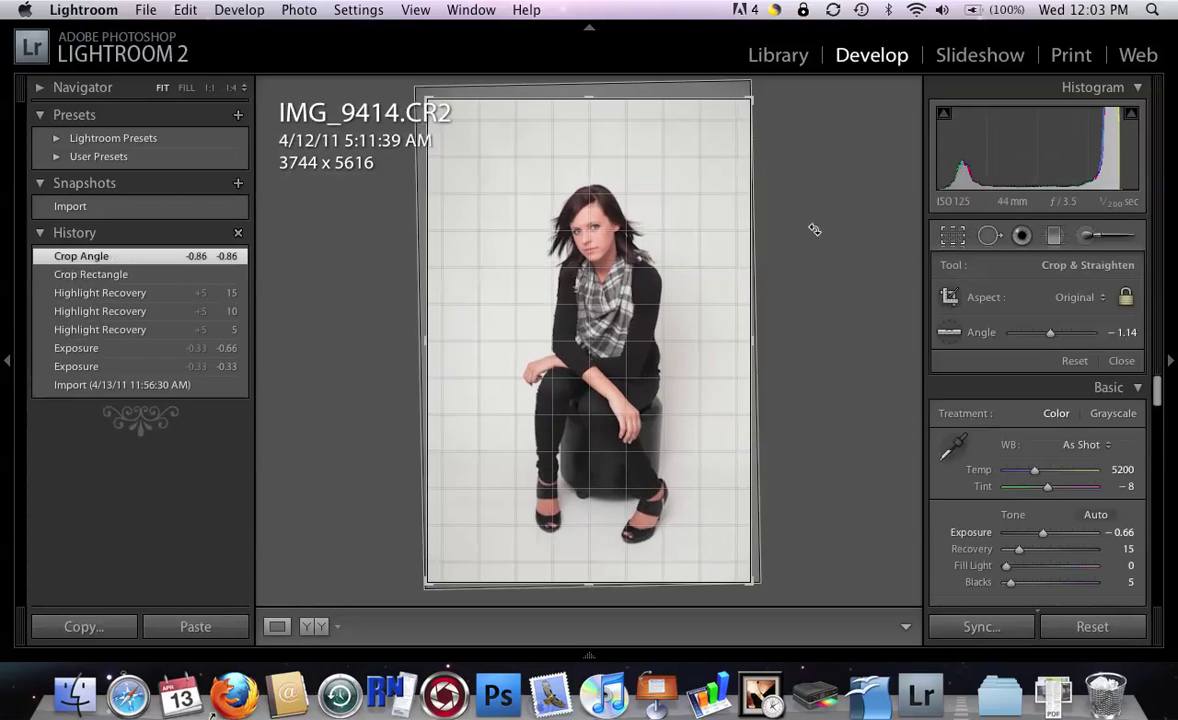
{"action": "key", "text": "r"}
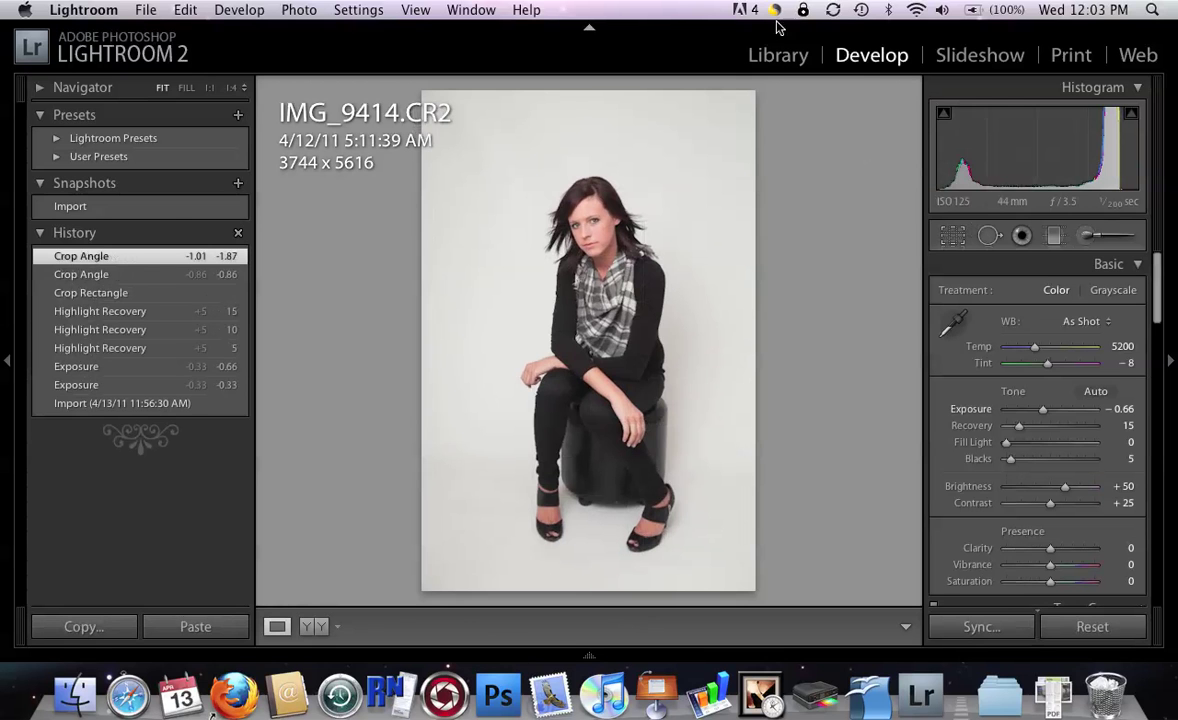
Select all three photos of the picks collection in the Library grid and open the export settings for them
{"action": "left_click", "coordinate": [777, 56]}
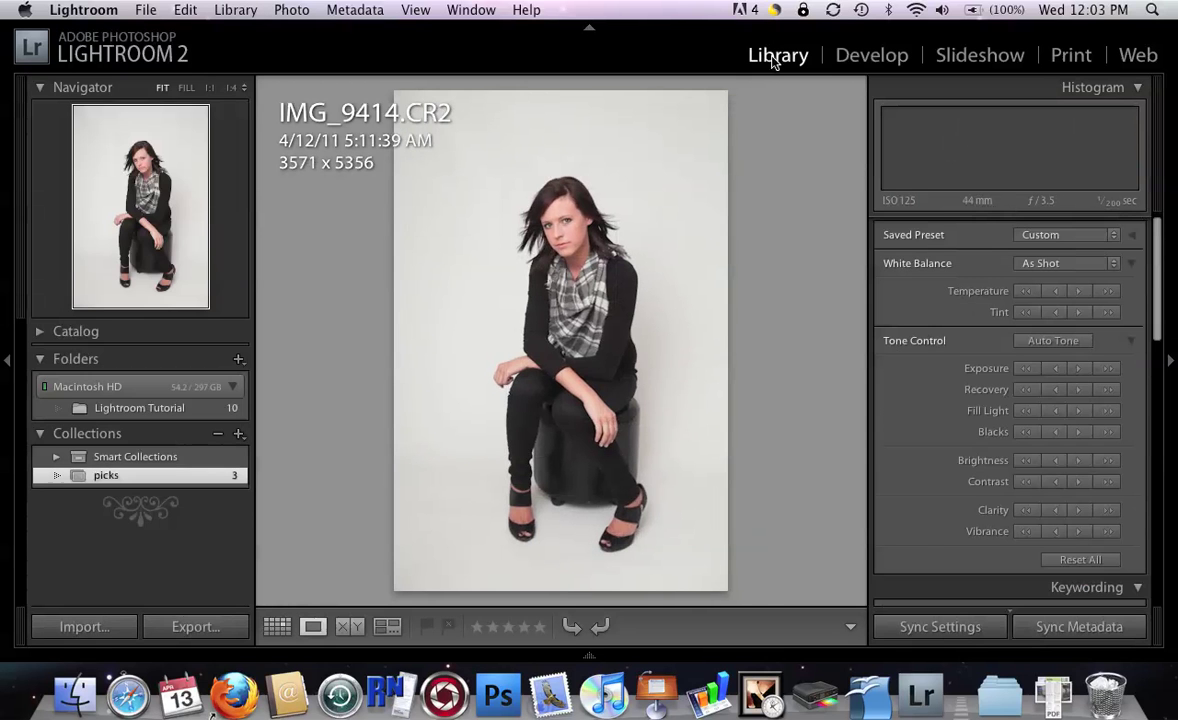
{"action": "key", "text": "g"}
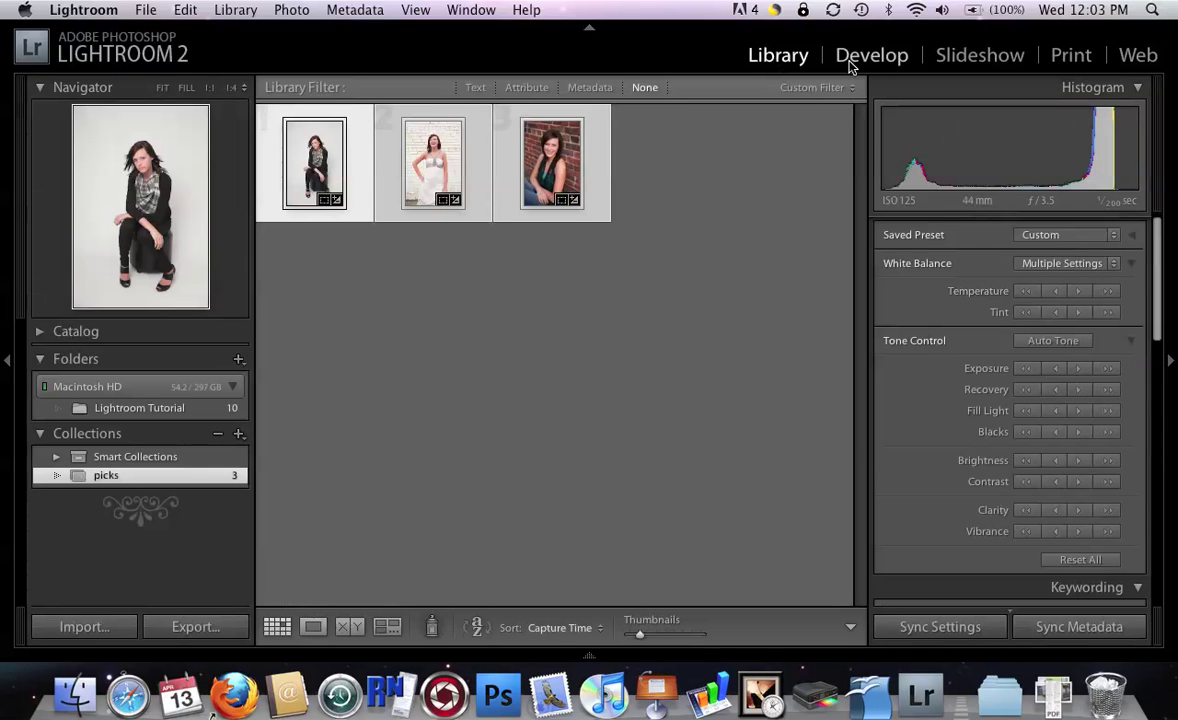
{"action": "left_click", "coordinate": [364, 182]}
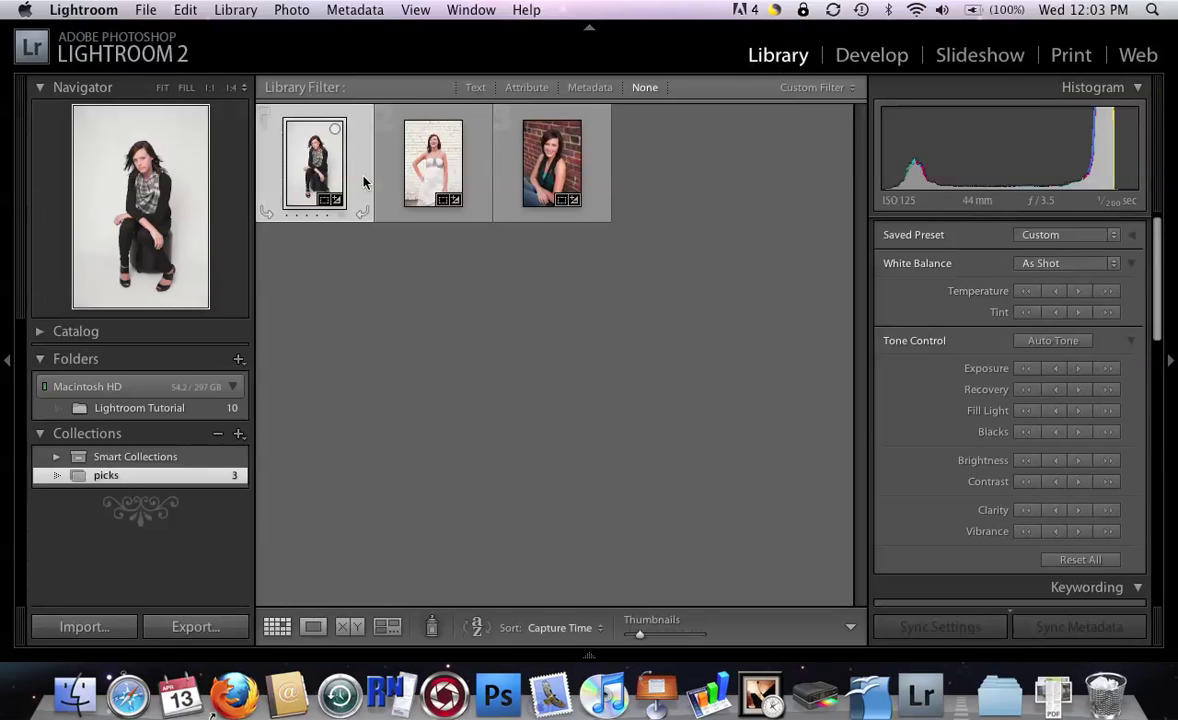
{"action": "key", "text": "super+a"}
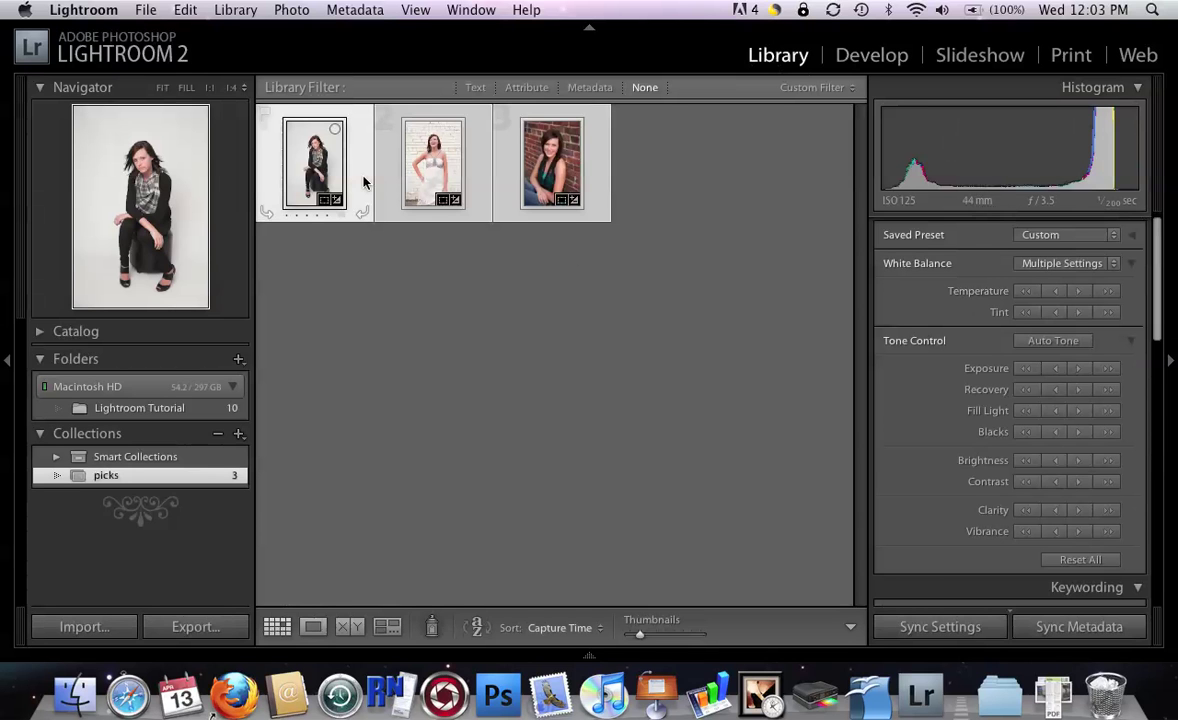
{"action": "left_click", "coordinate": [140, 11]}
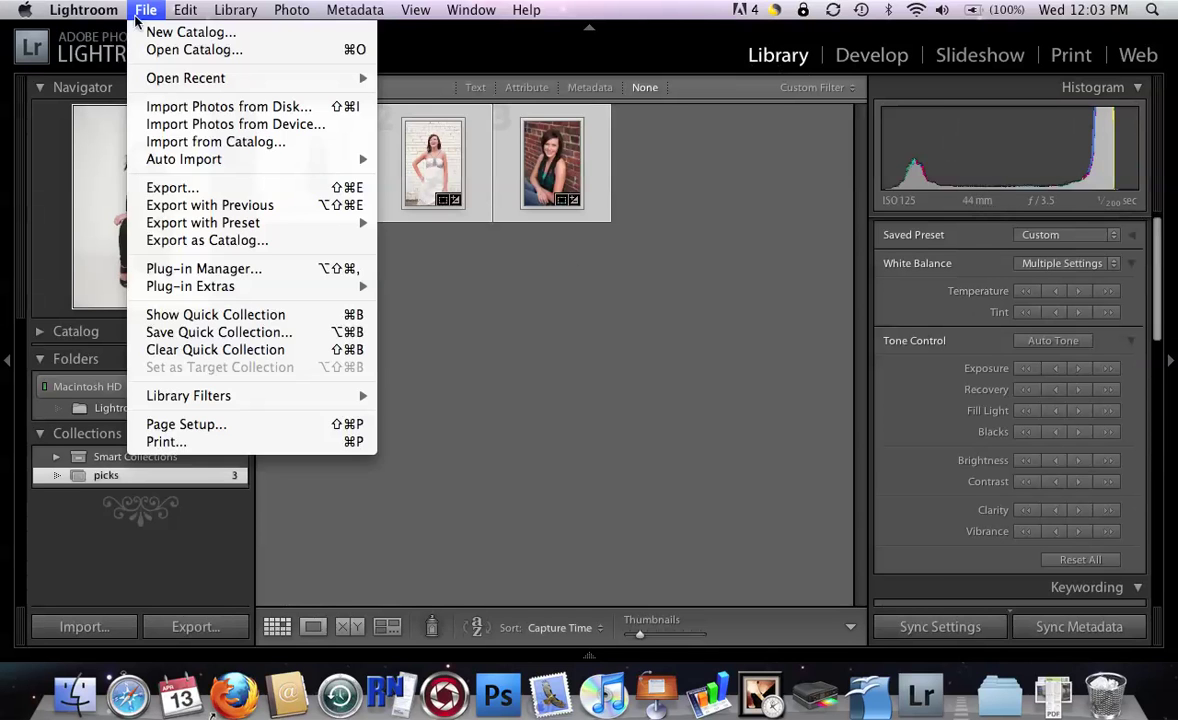
{"action": "left_click", "coordinate": [190, 188]}
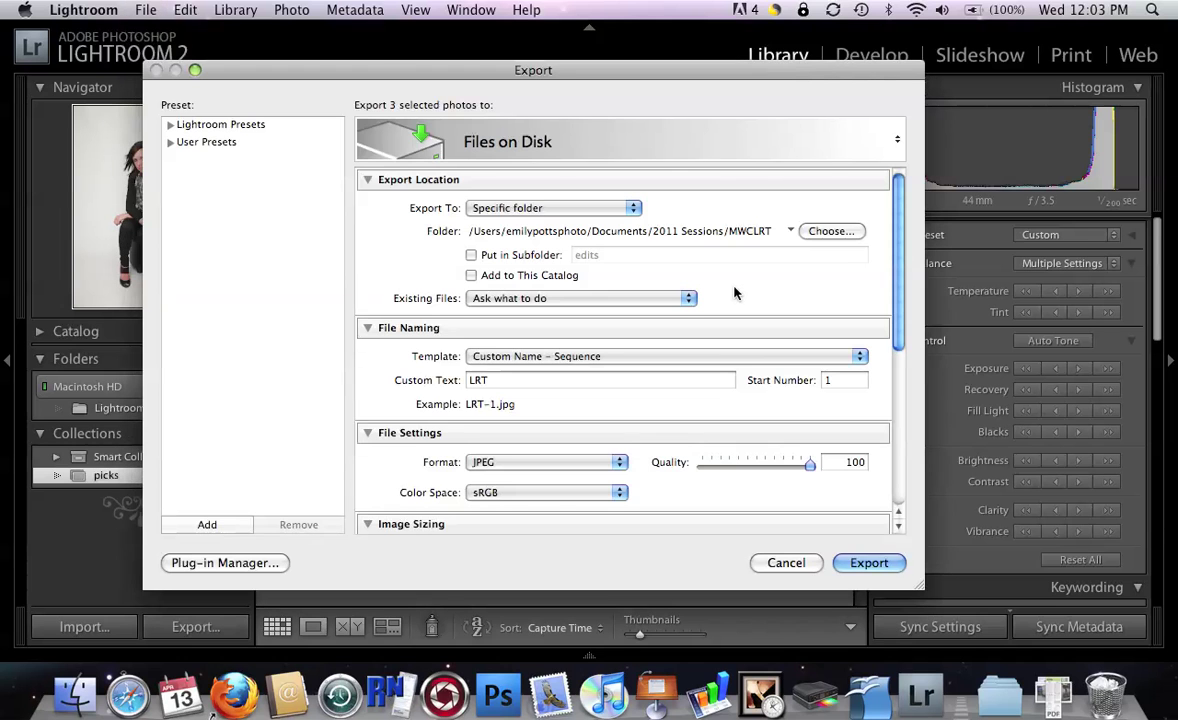
Choose the MWCLRT folder inside 2011 Sessions as the export destination
{"action": "left_click", "coordinate": [847, 232]}
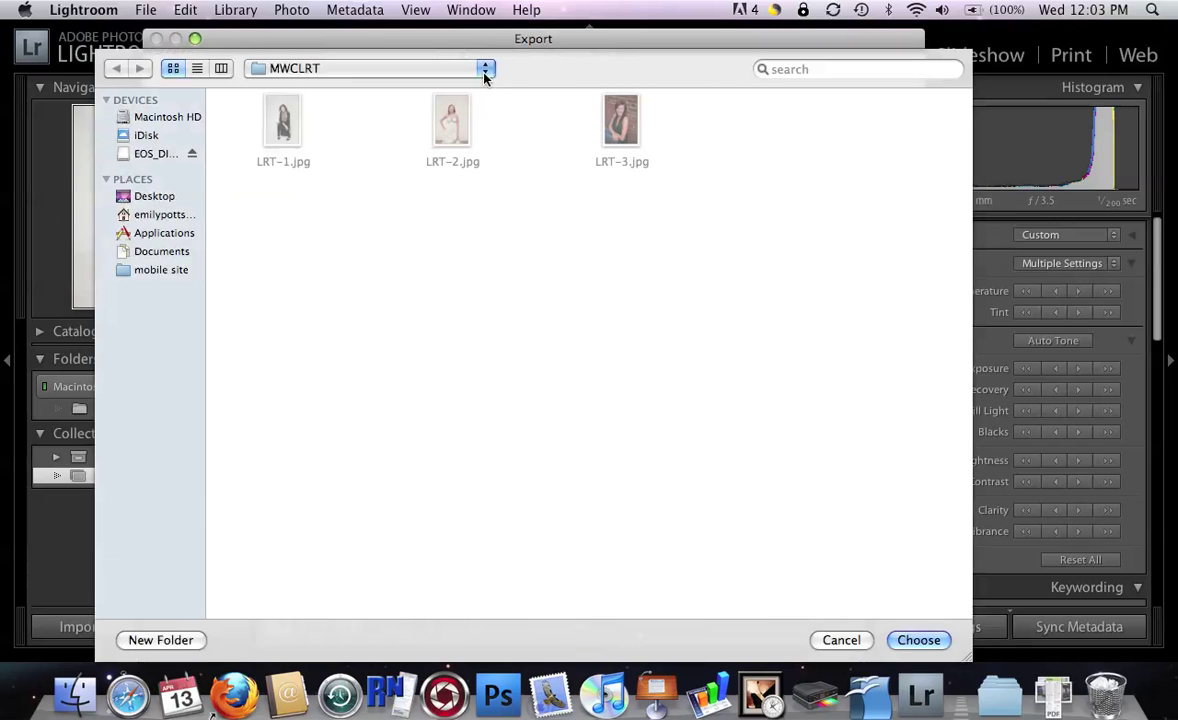
{"action": "left_click", "coordinate": [484, 74]}
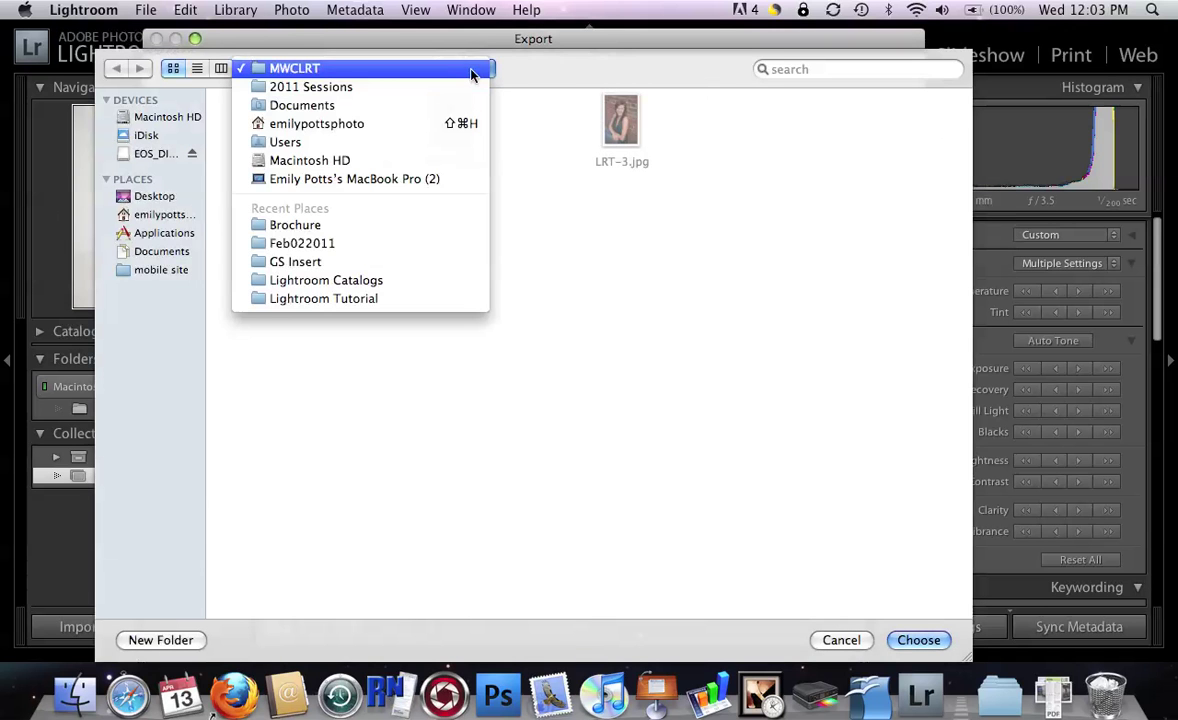
{"action": "left_click", "coordinate": [472, 70]}
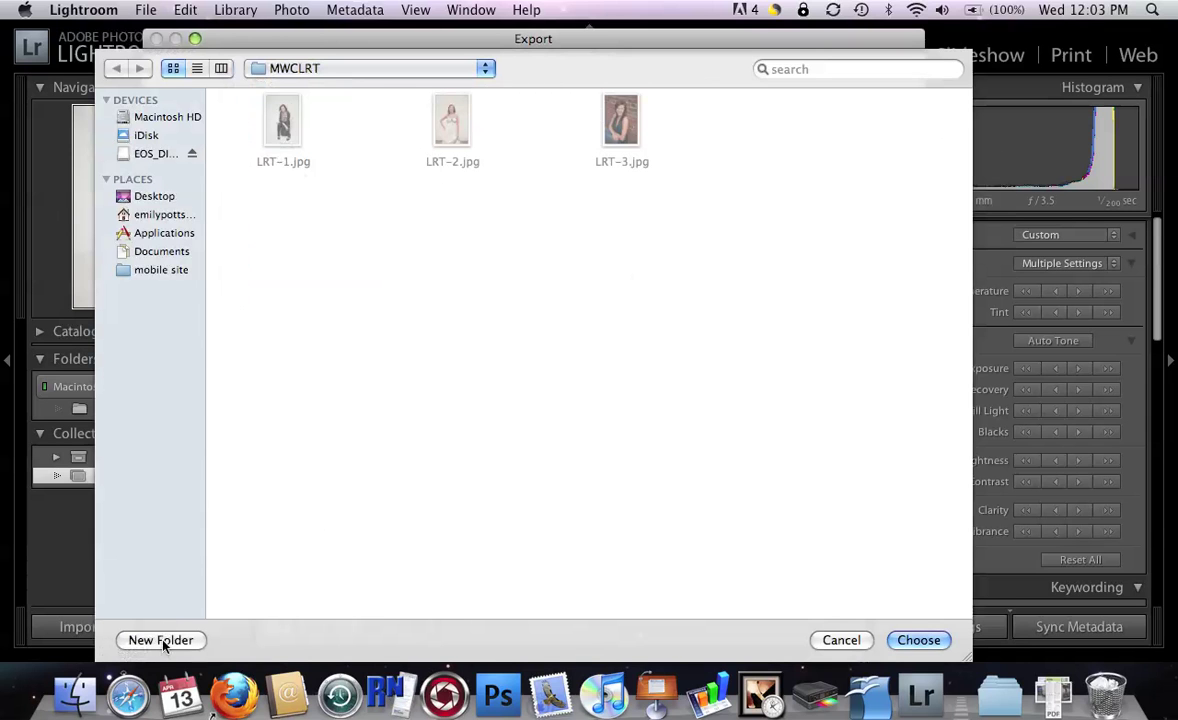
{"action": "left_click", "coordinate": [942, 640]}
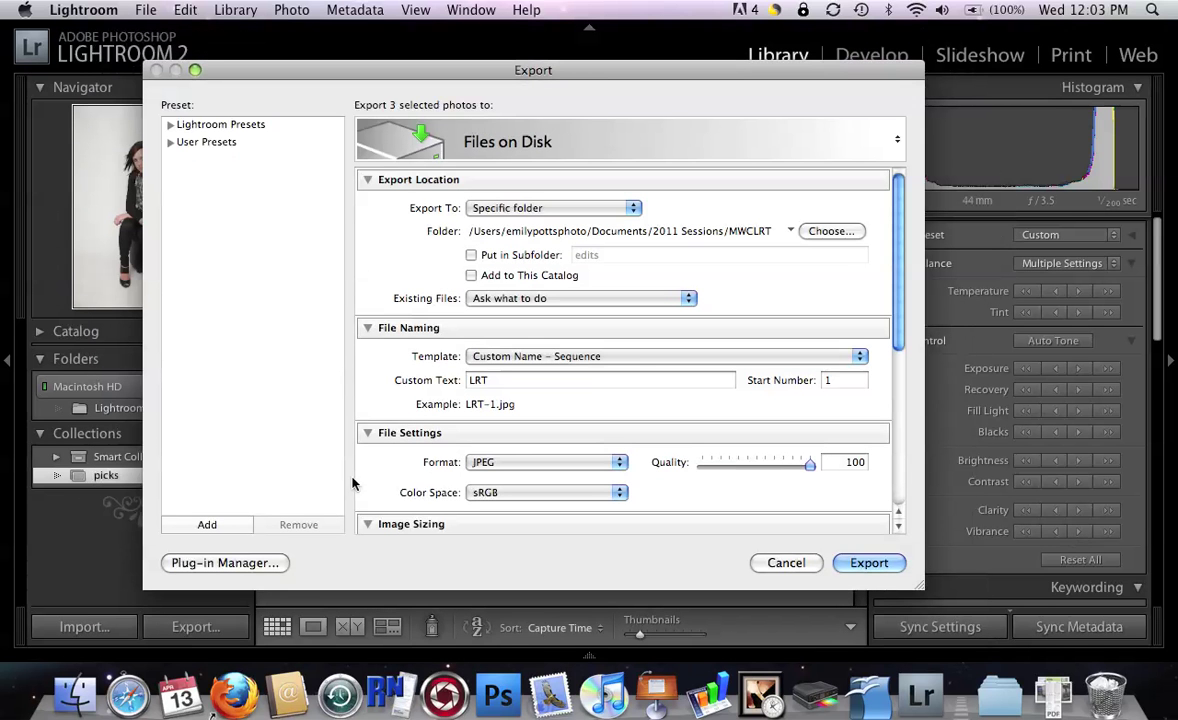
Set the export file naming to the custom text LRTB with the Custom Name - Sequence template
{"action": "left_click", "coordinate": [523, 380]}
{"action": "type", "text": "B"}
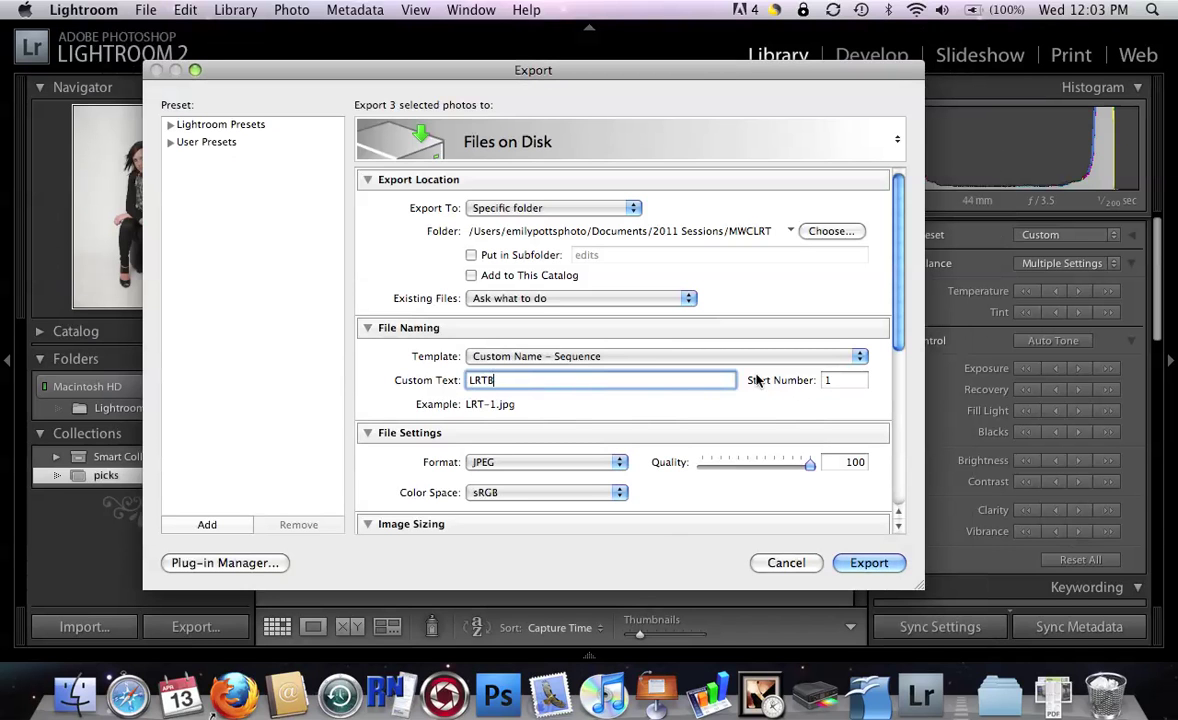
{"action": "left_click", "coordinate": [858, 357]}
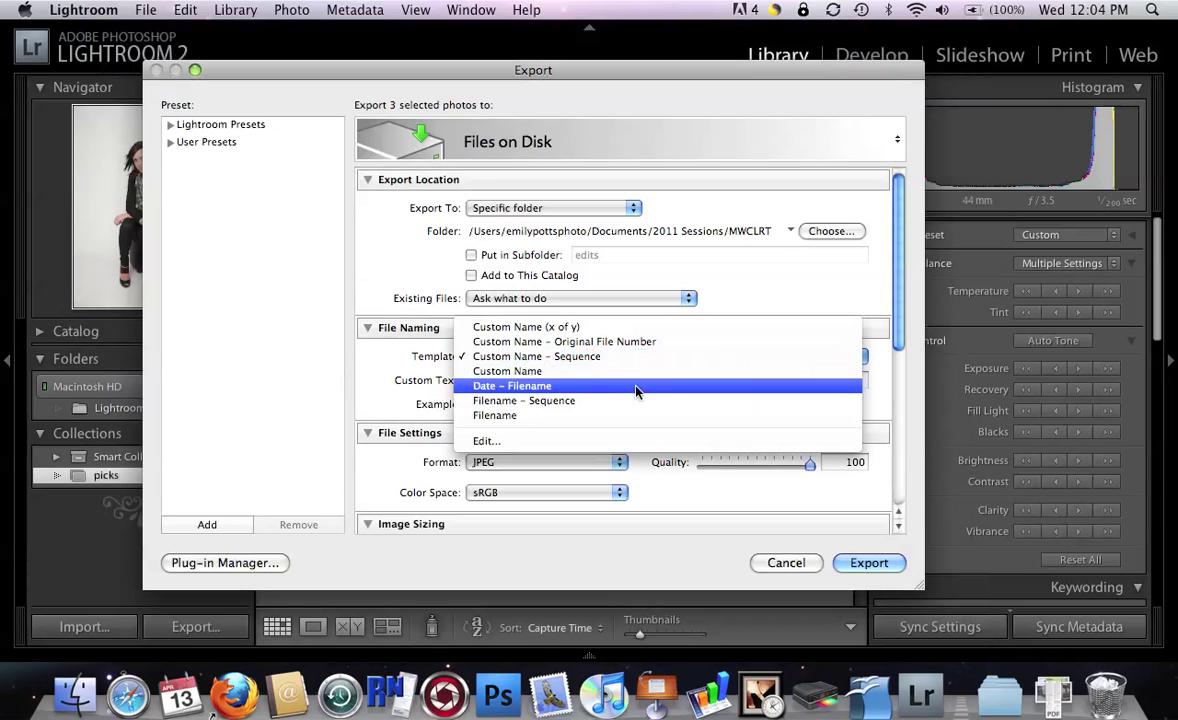
{"action": "left_click", "coordinate": [723, 356]}
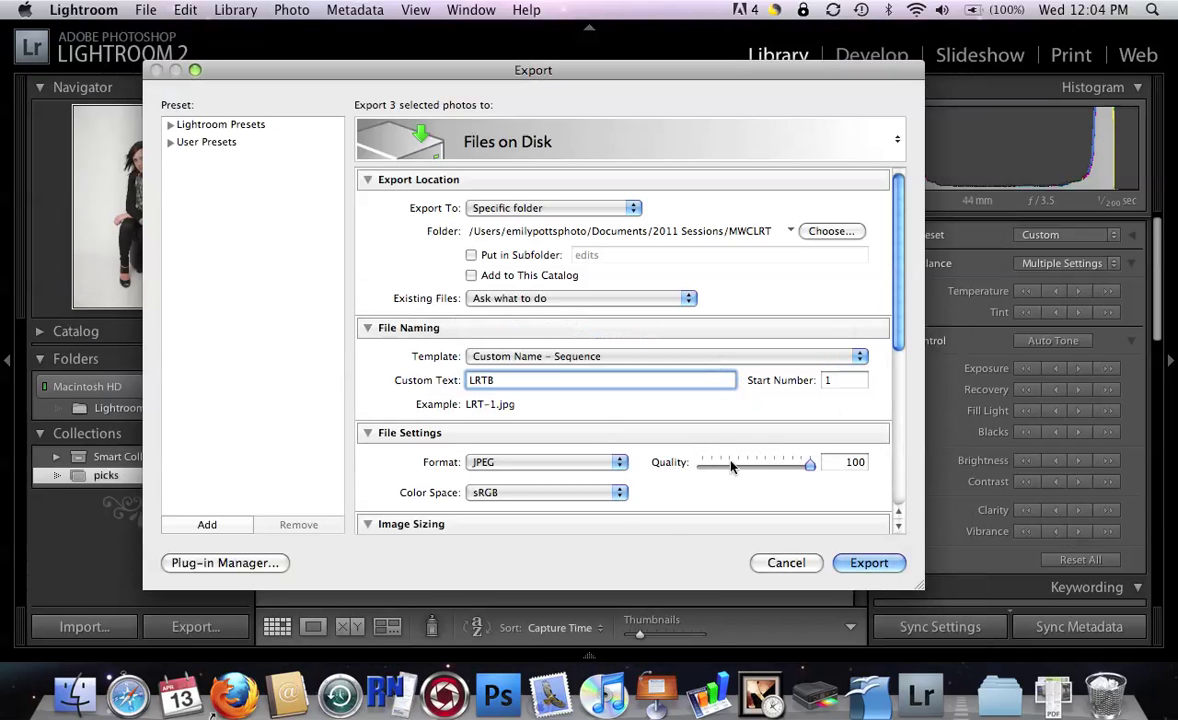
Keep JPEG as the file format, review the sizing, sharpening and metadata options, and export the three photos
{"action": "left_click", "coordinate": [622, 465]}
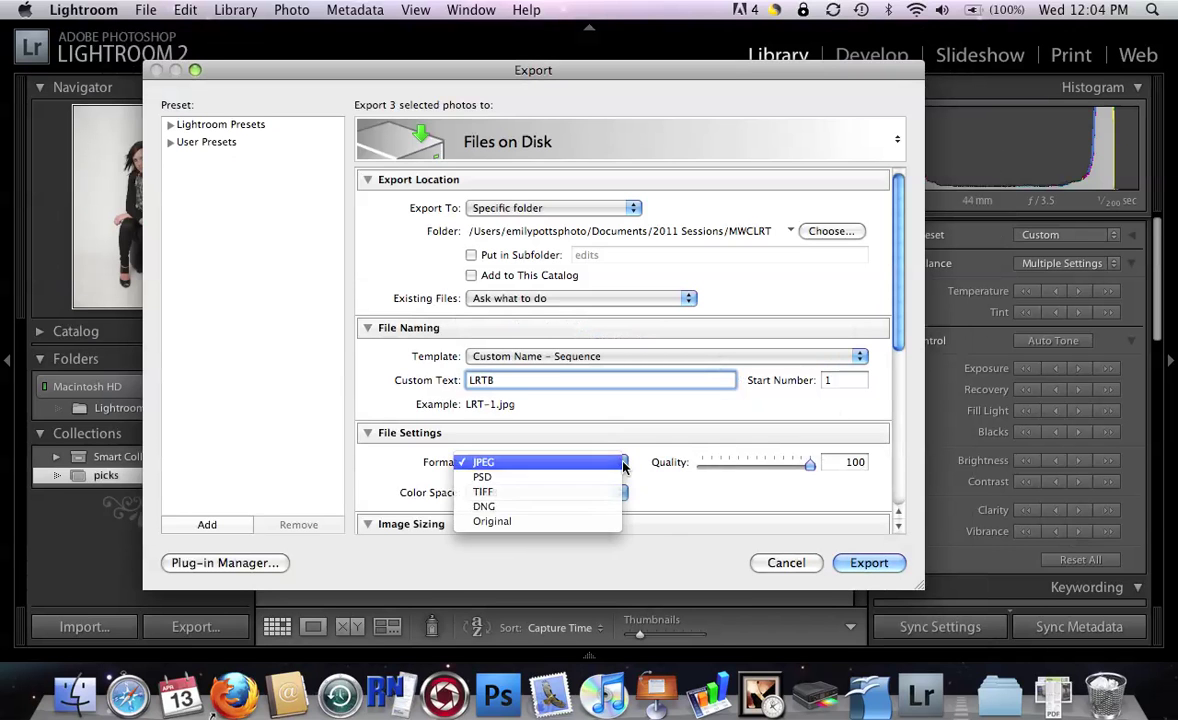
{"action": "left_click", "coordinate": [620, 463]}
{"action": "scroll", "coordinate": [713, 341], "scroll_direction": "down", "scroll_amount": 3}
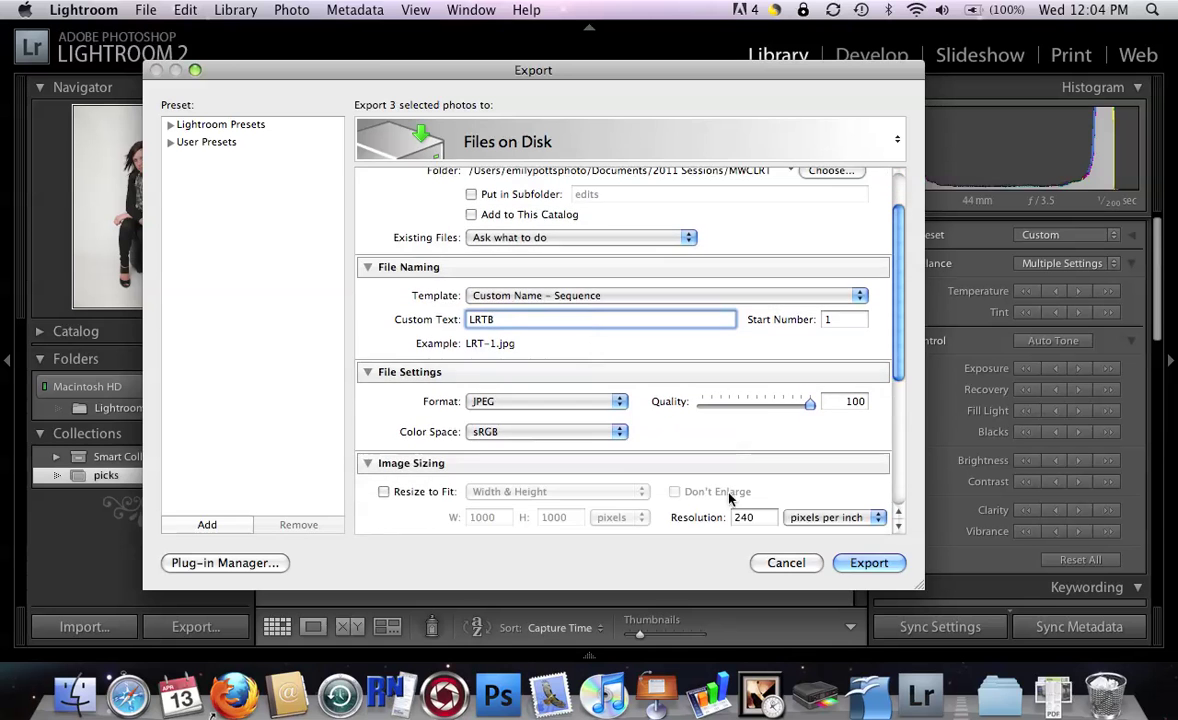
{"action": "scroll", "coordinate": [812, 476], "scroll_direction": "down", "scroll_amount": 6}
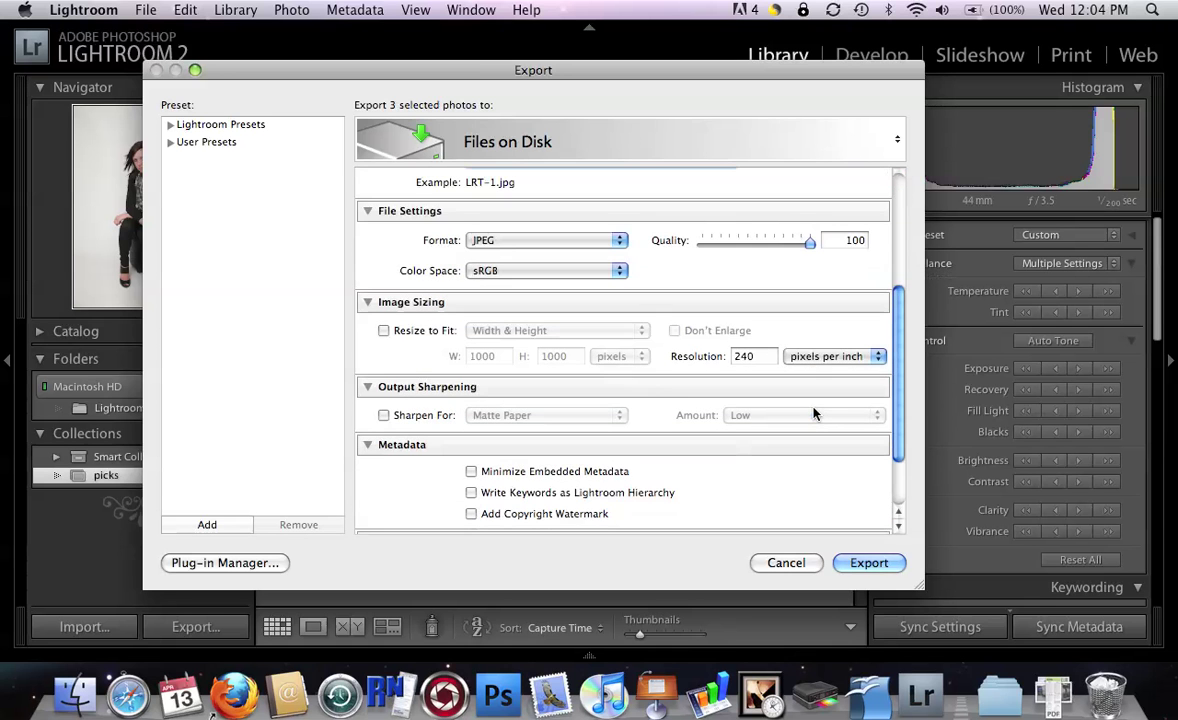
{"action": "scroll", "coordinate": [813, 413], "scroll_direction": "up", "scroll_amount": 2}
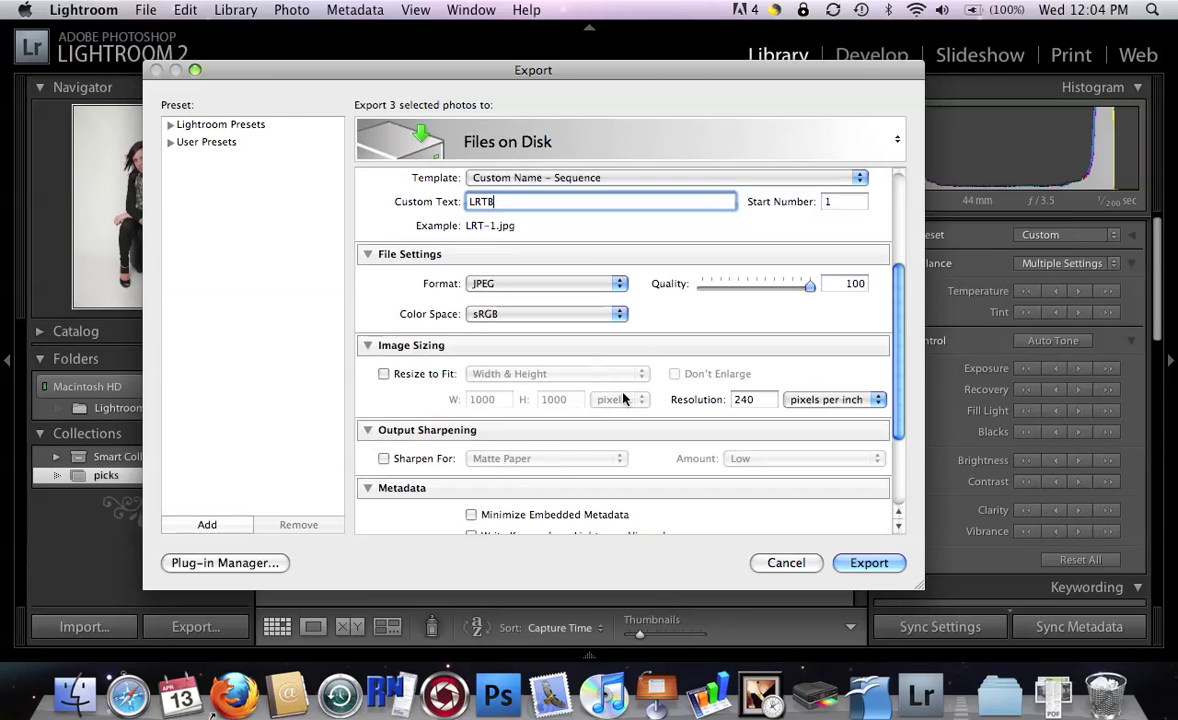
{"action": "scroll", "coordinate": [678, 402], "scroll_direction": "down", "scroll_amount": 4}
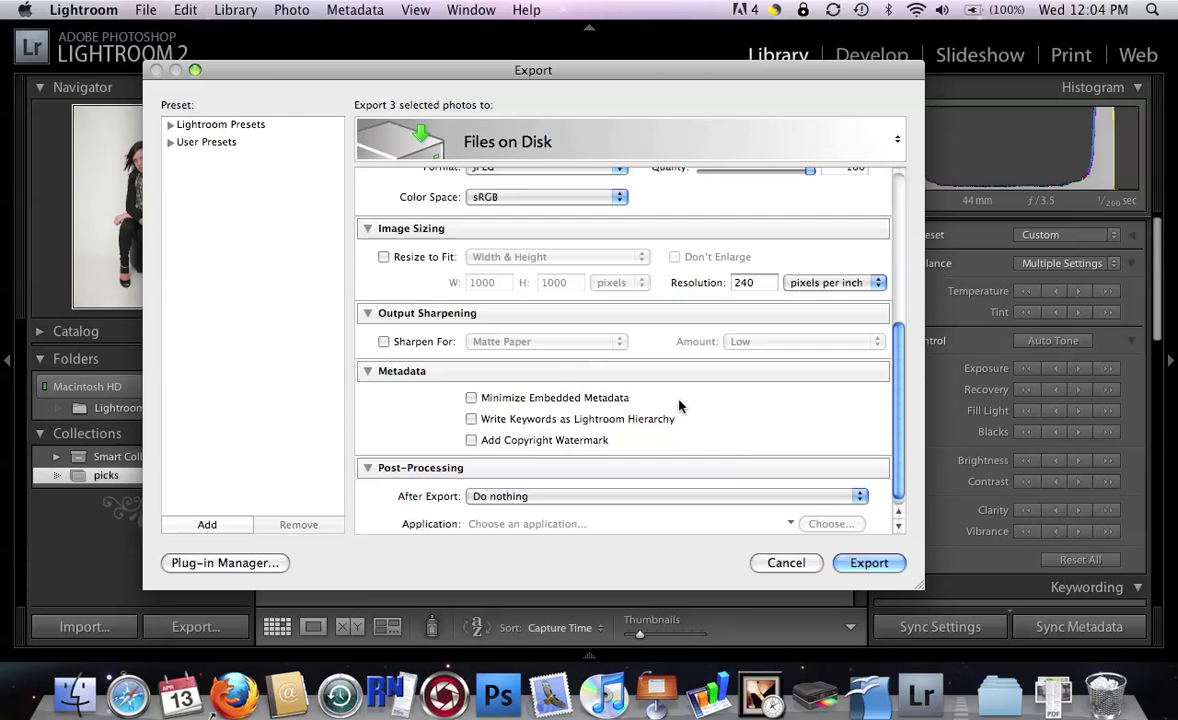
{"action": "left_click", "coordinate": [868, 563]}
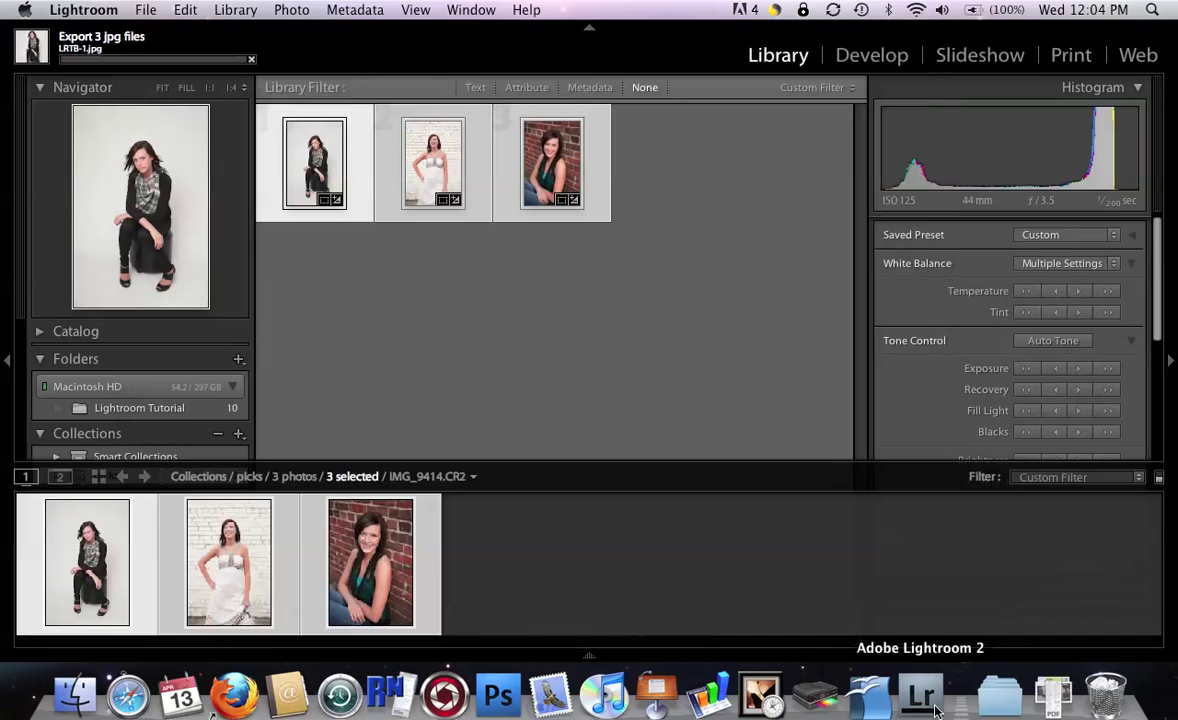